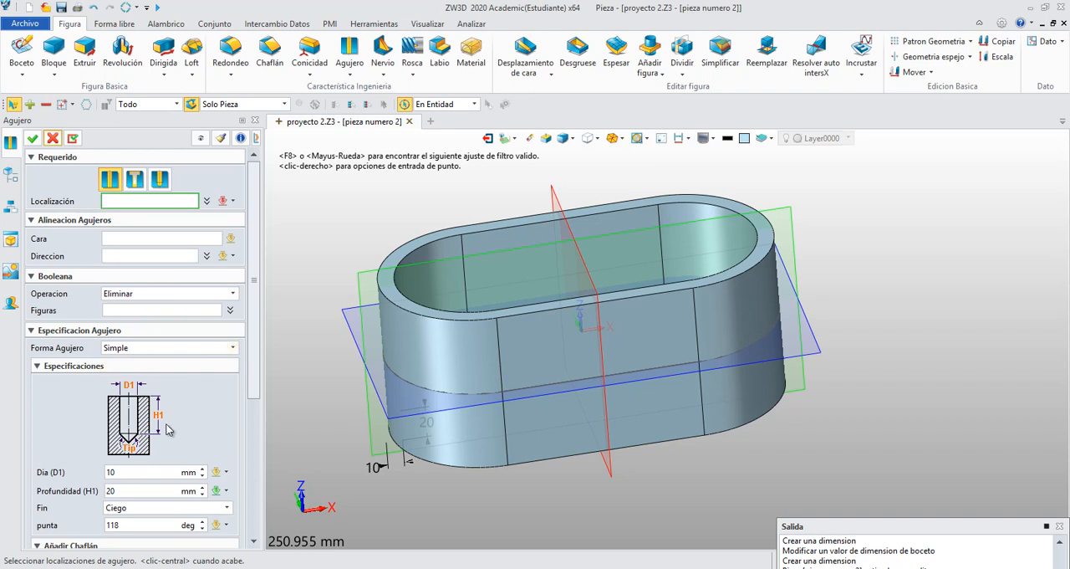
- Leave the hole command and start a new sketch on the flat front face of the slotted body
{"action": "left_click", "coordinate": [53, 139]}
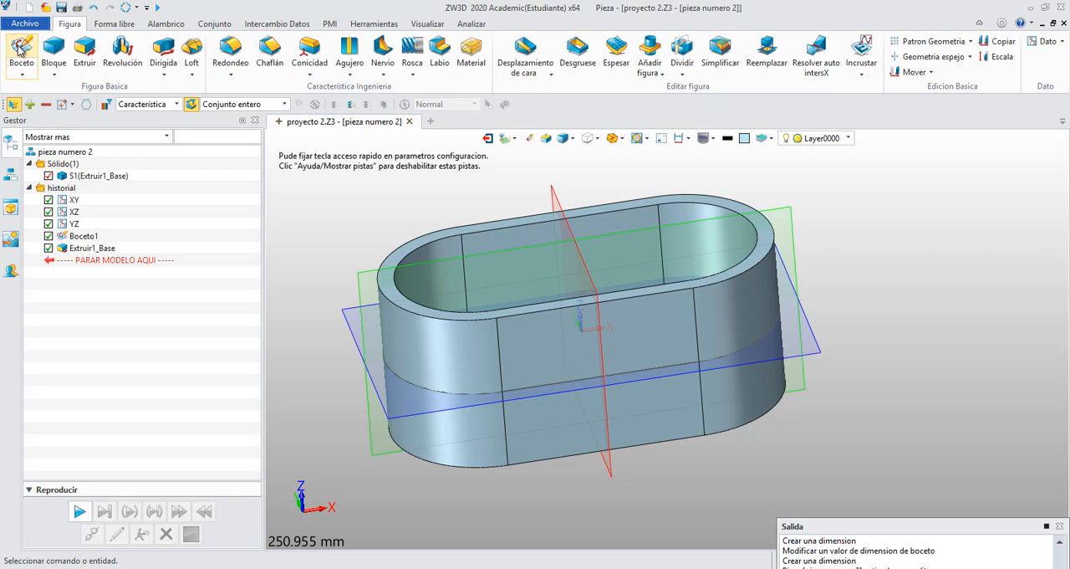
{"action": "left_click", "coordinate": [20, 48]}
{"action": "left_click", "coordinate": [569, 351]}
{"action": "left_click", "coordinate": [33, 138]}
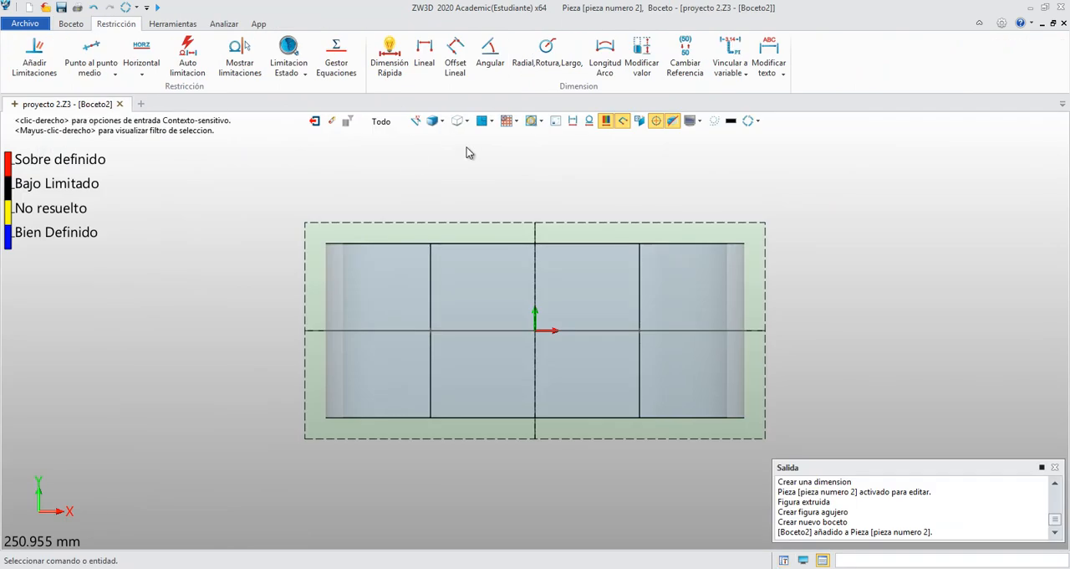
- Place one sketch point on the face at about X -23.8, Y 27.6, above and to the negative X side of the origin
{"action": "left_click", "coordinate": [72, 23]}
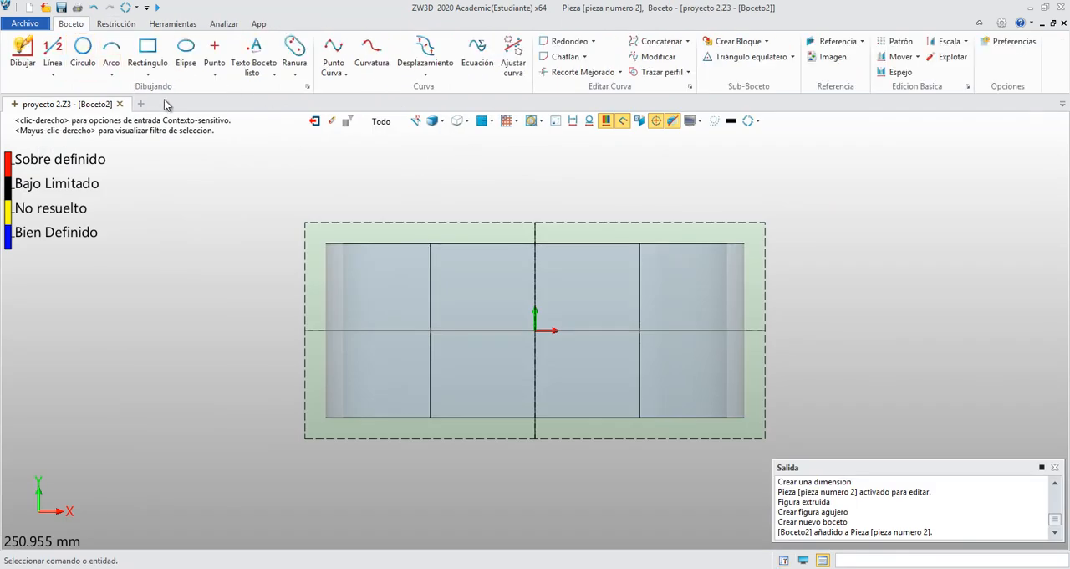
{"action": "left_click", "coordinate": [214, 52]}
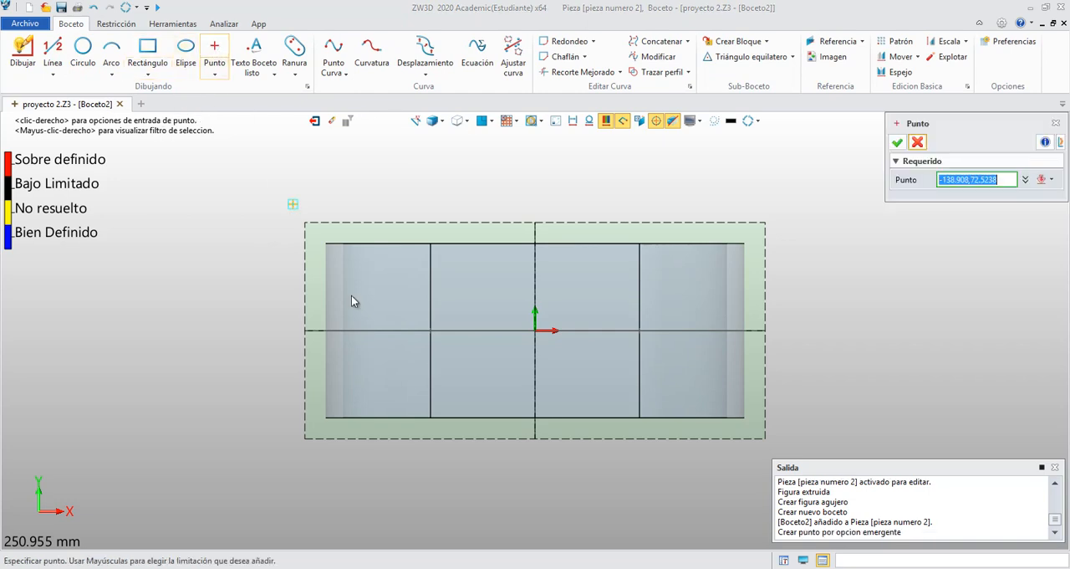
{"action": "left_click", "coordinate": [493, 282]}
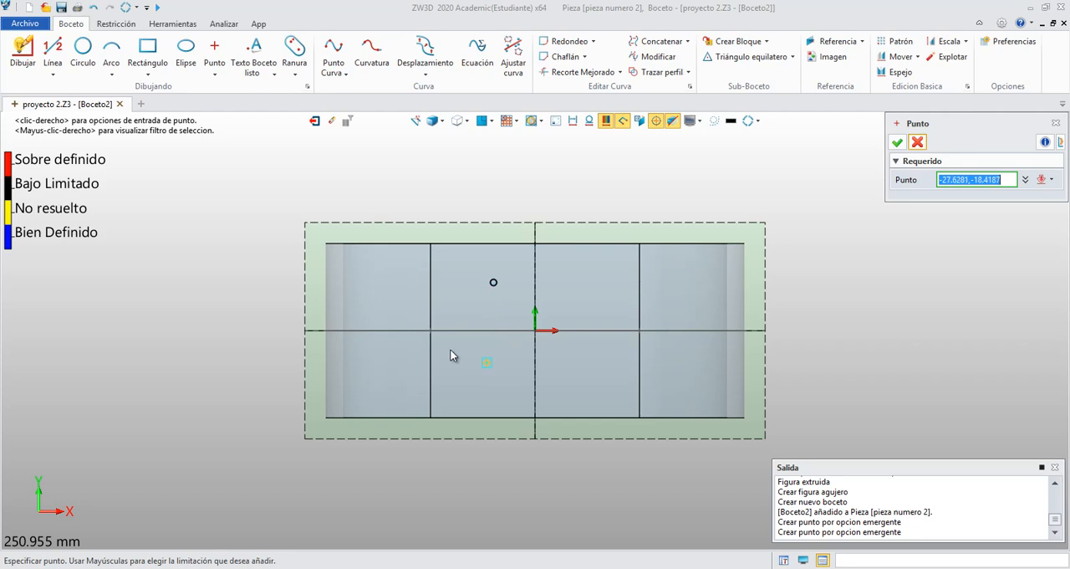
{"action": "key", "text": "Escape"}
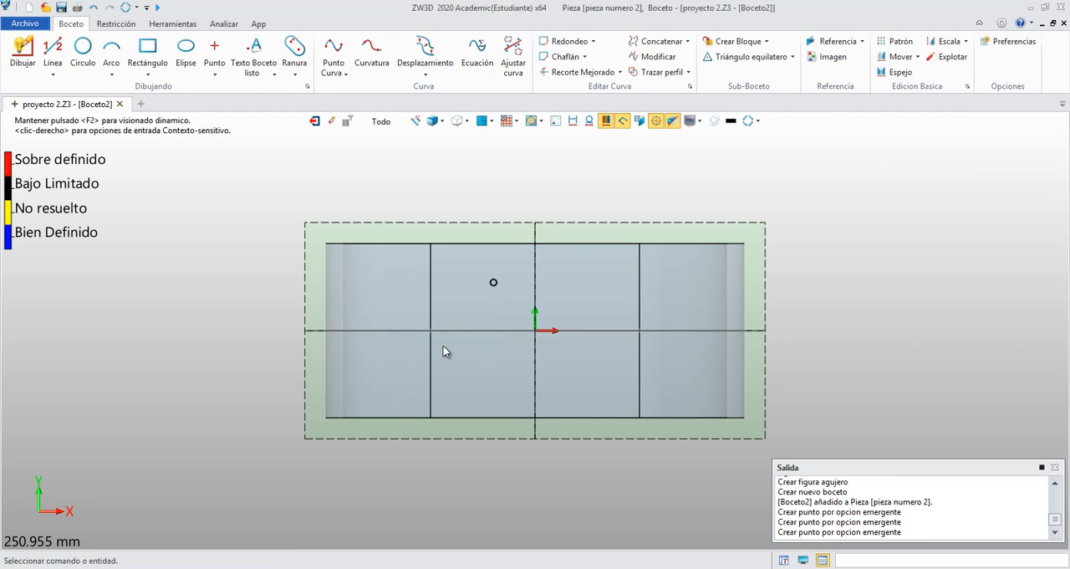
- Add a quick dimension for the point's horizontal distance from the origin and set it to 25 mm
{"action": "left_click", "coordinate": [116, 24]}
{"action": "left_click", "coordinate": [389, 55]}
{"action": "left_click", "coordinate": [493, 283]}
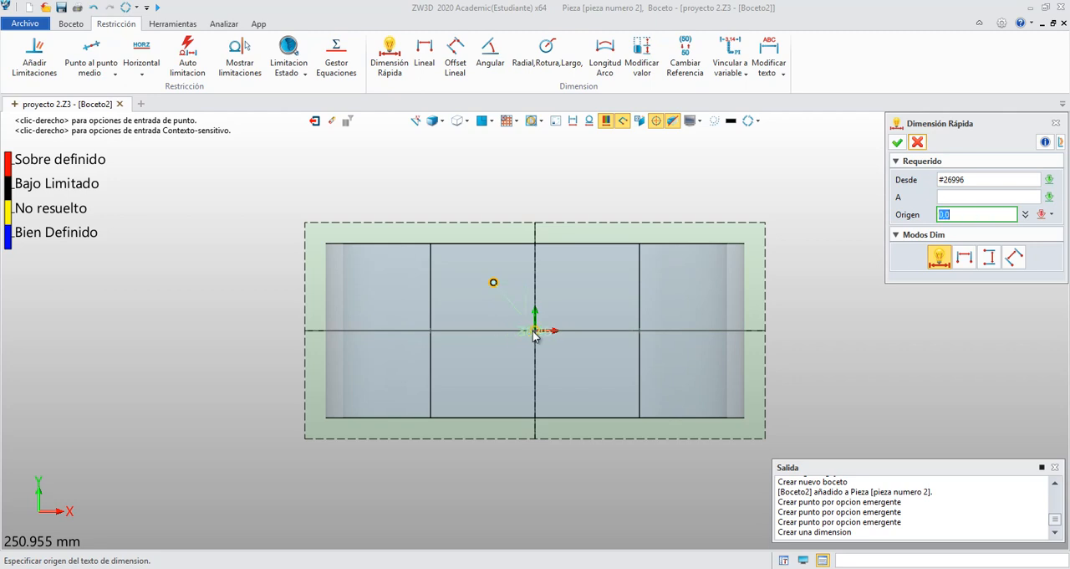
{"action": "left_click", "coordinate": [511, 209]}
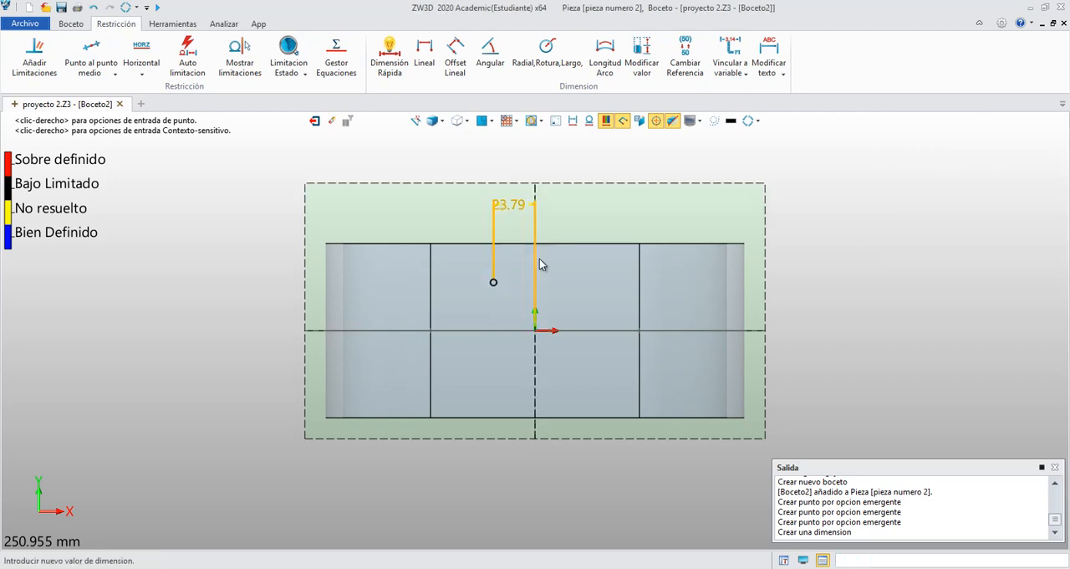
{"action": "type", "text": "25"}
{"action": "key", "text": "Return"}
- Dimension the point's vertical distance from the origin as 30 mm and exit the sketch
{"action": "left_click", "coordinate": [491, 283]}
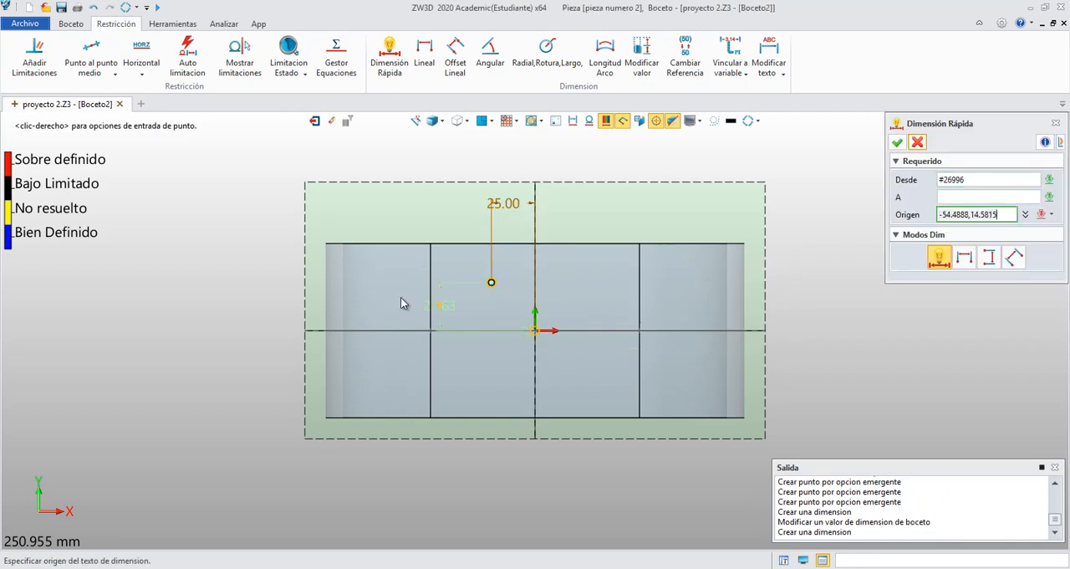
{"action": "left_click", "coordinate": [282, 301]}
{"action": "type", "text": "30"}
{"action": "key", "text": "Return"}
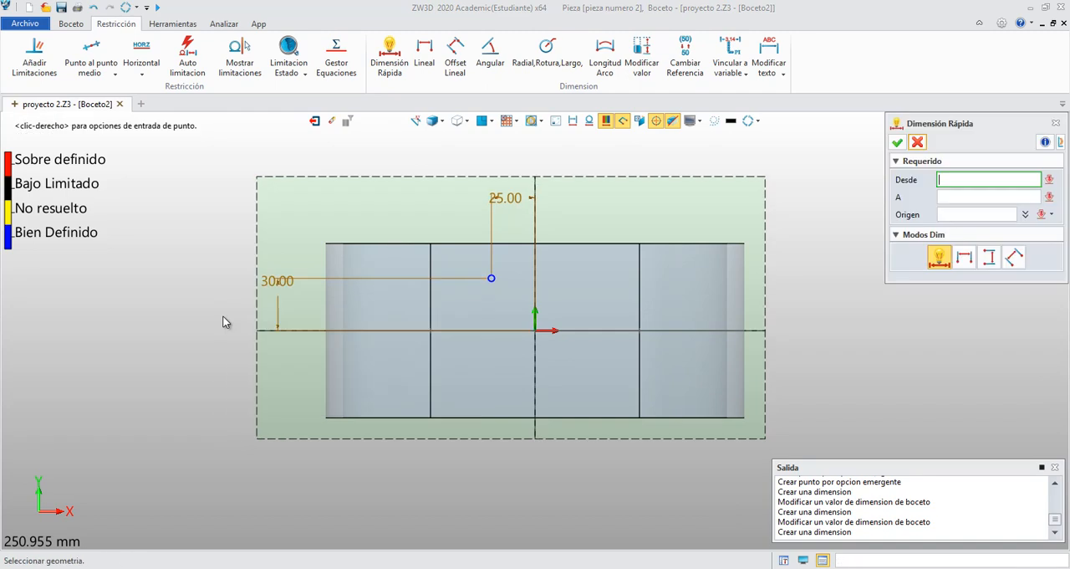
{"action": "left_click", "coordinate": [896, 146]}
{"action": "scroll", "coordinate": [411, 155], "scroll_direction": "up", "scroll_amount": 1}
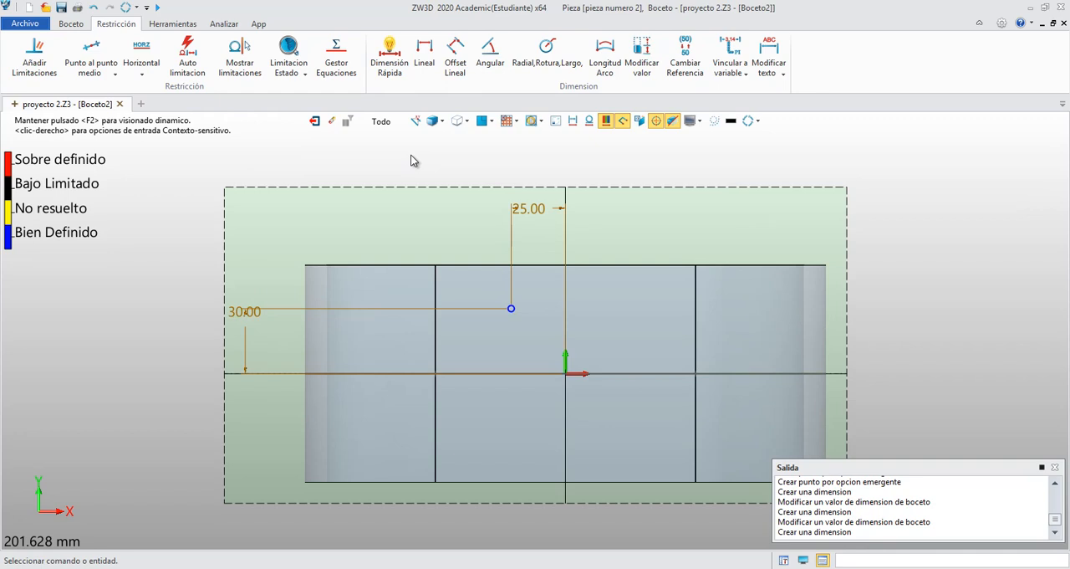
{"action": "left_click", "coordinate": [315, 121]}
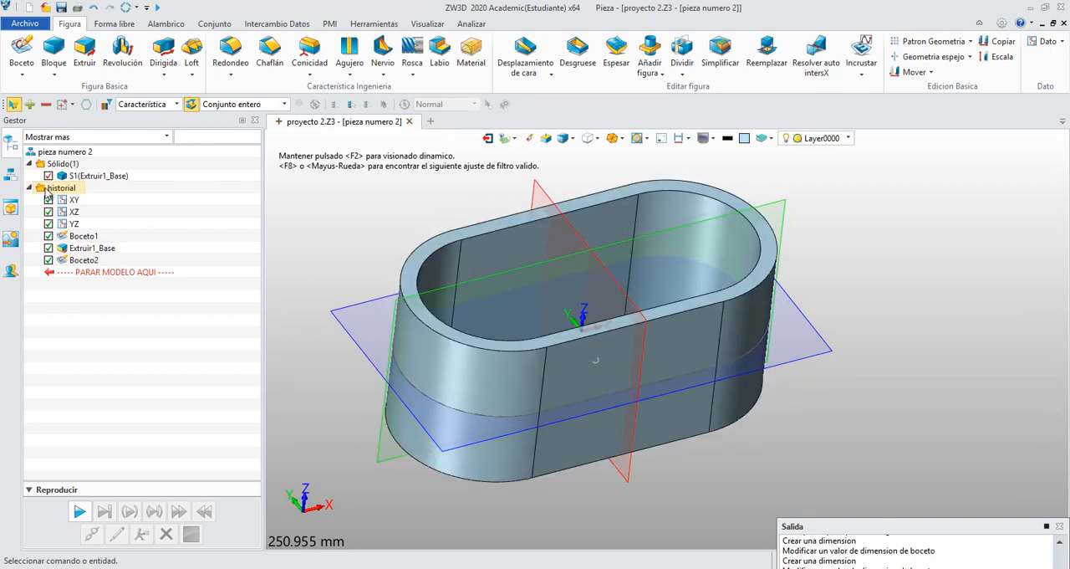
- Hide the extruded solid and examine the point of Boceto2 in the model
{"action": "left_click", "coordinate": [49, 176]}
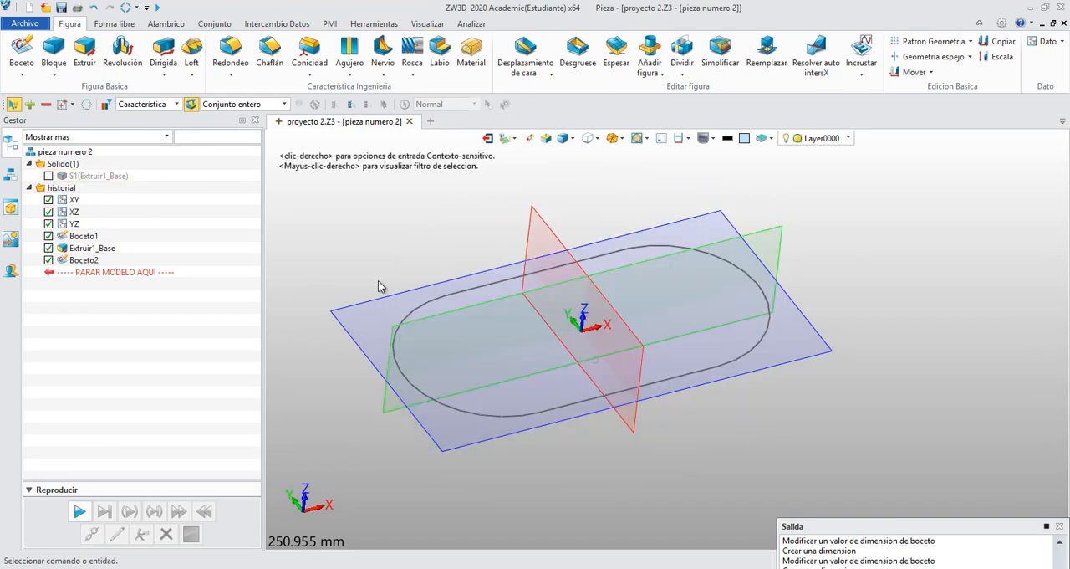
{"action": "mouse_move", "coordinate": [672, 363]}
{"action": "right_mouse_down"}
{"action": "mouse_move", "coordinate": [664, 348]}
{"action": "mouse_move", "coordinate": [666, 361]}
{"action": "right_mouse_up"}
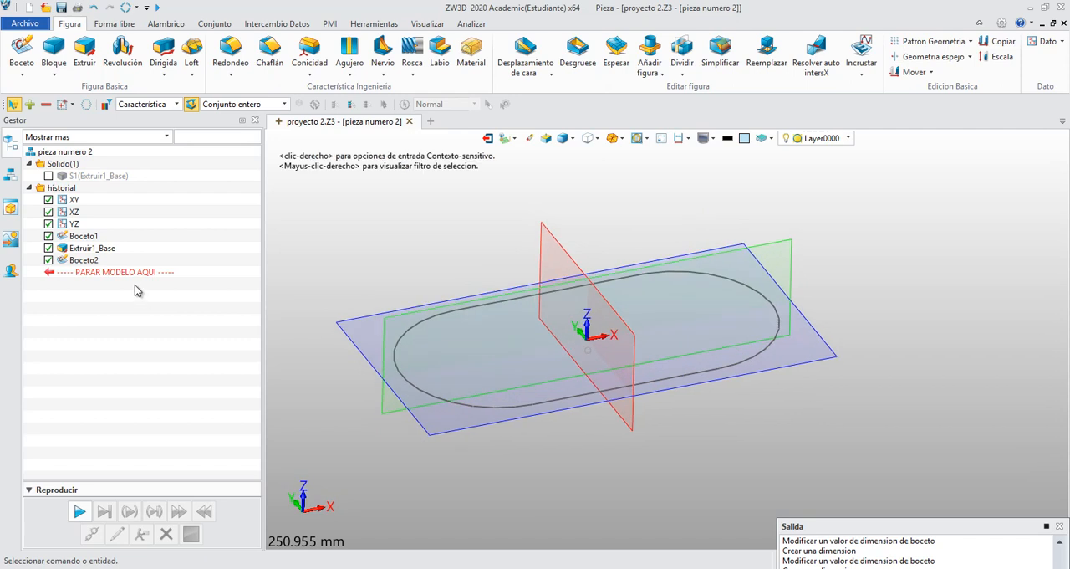
{"action": "left_click", "coordinate": [84, 260]}
{"action": "right_click_drag", "start_coordinate": [355, 249], "coordinate": [366, 269]}
{"action": "scroll", "coordinate": [644, 457], "scroll_direction": "up", "scroll_amount": 1}
{"action": "left_click", "coordinate": [644, 458]}
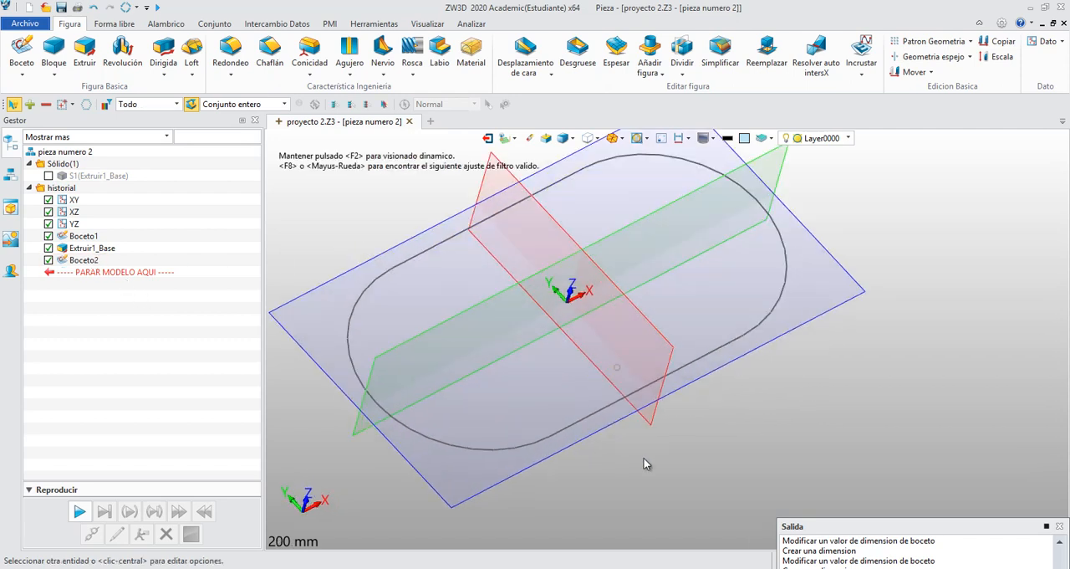
{"action": "left_click", "coordinate": [616, 369]}
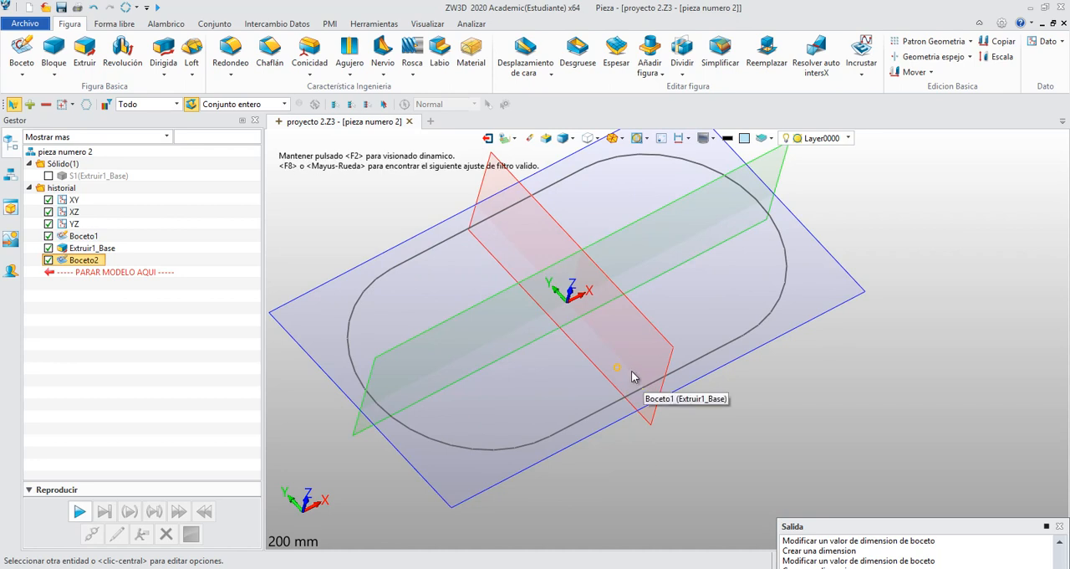
{"action": "right_click", "coordinate": [619, 373]}
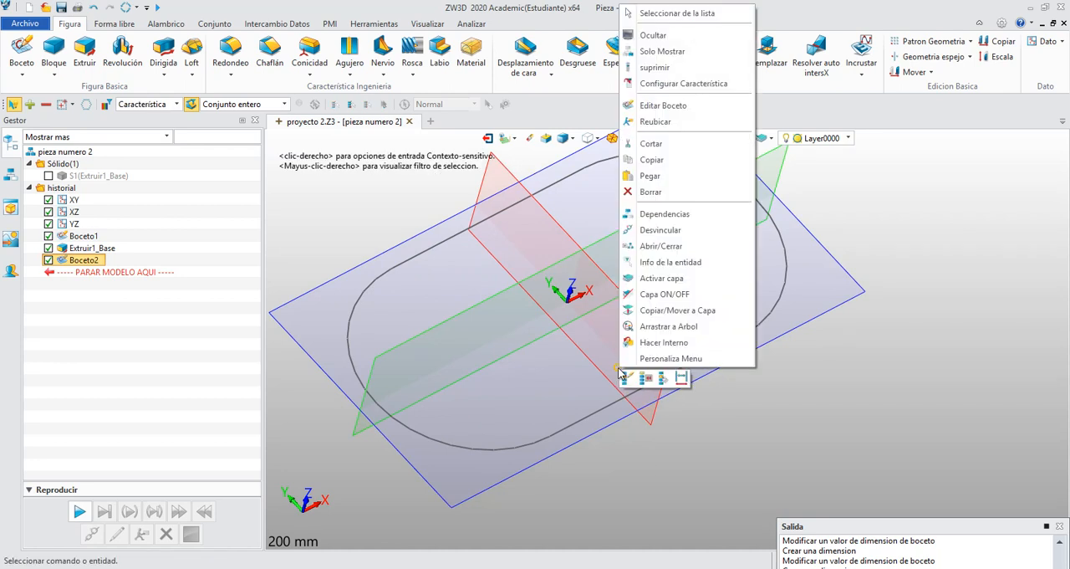
{"action": "left_click", "coordinate": [673, 422]}
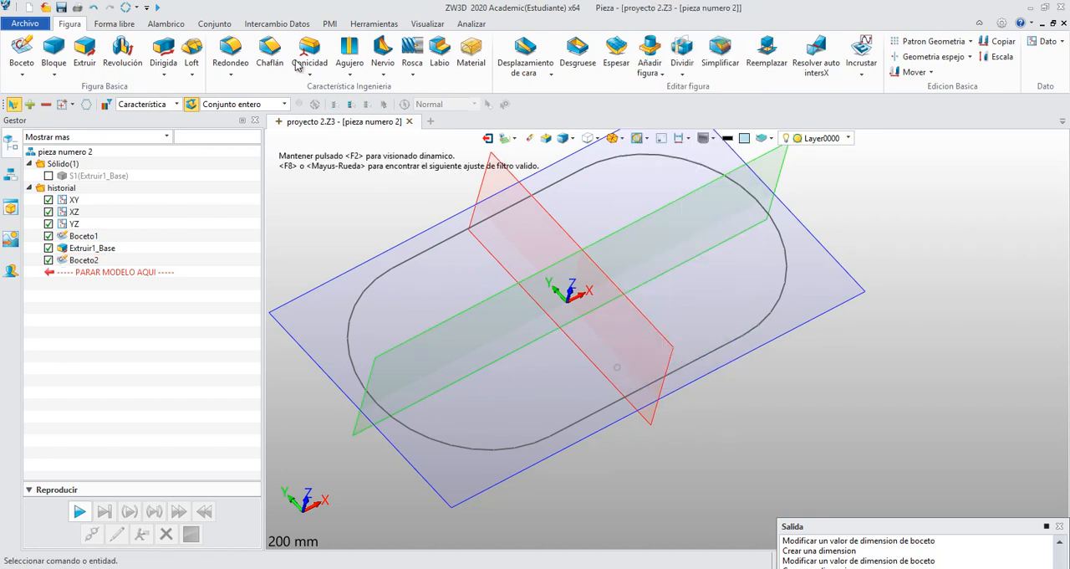
- Review the point attributes for colour, style and size, leaving them unmodified
{"action": "left_click", "coordinate": [364, 25]}
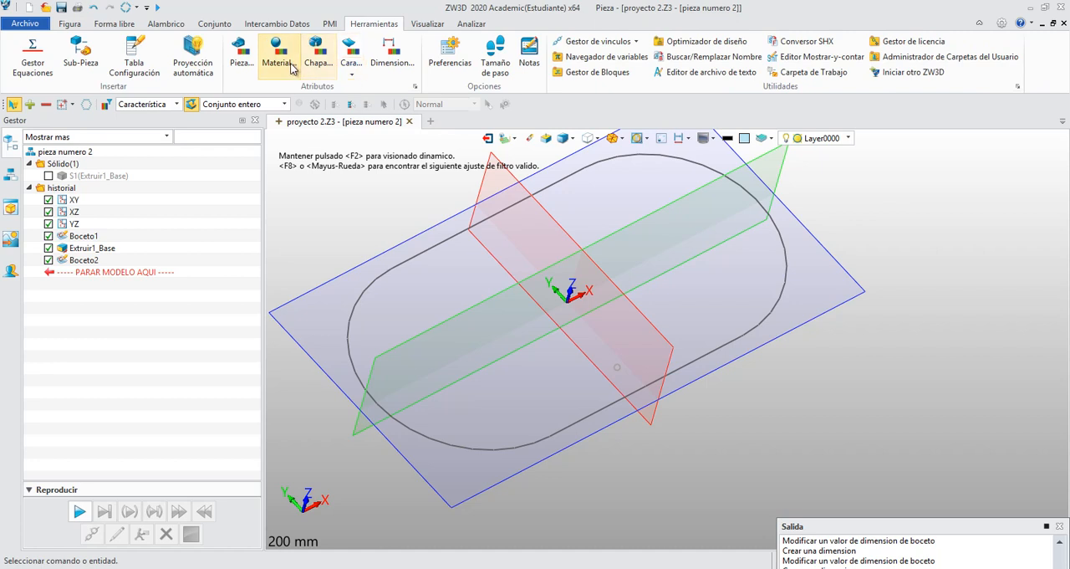
{"action": "left_click", "coordinate": [352, 76]}
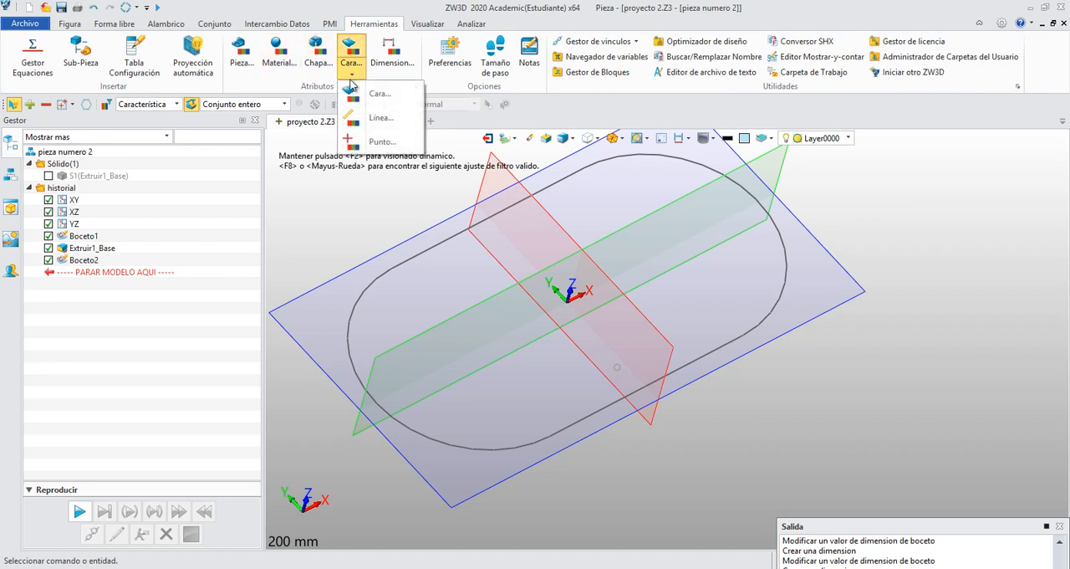
{"action": "left_click", "coordinate": [382, 142]}
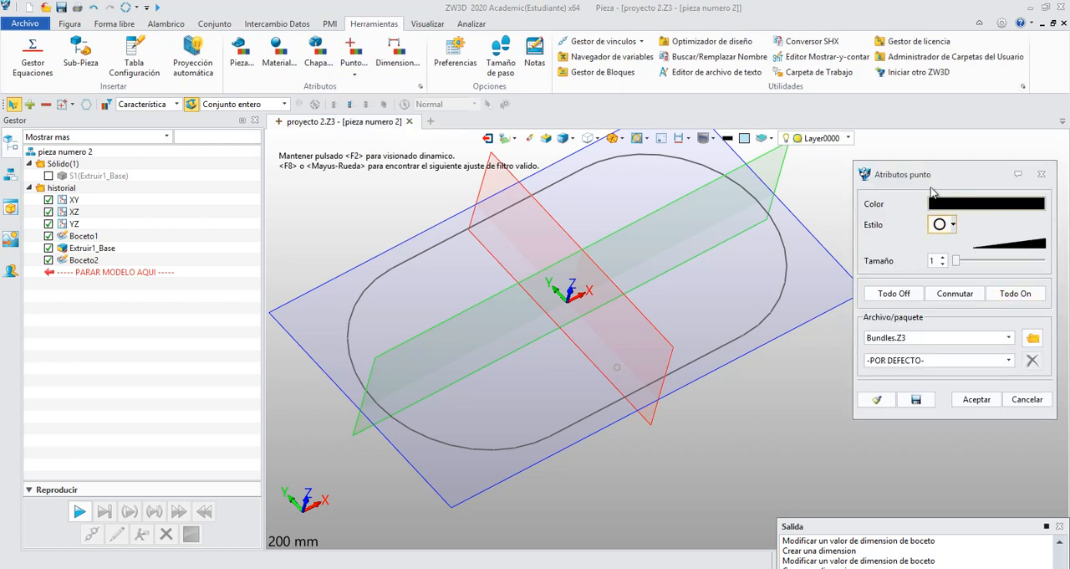
{"action": "left_click", "coordinate": [1026, 400]}
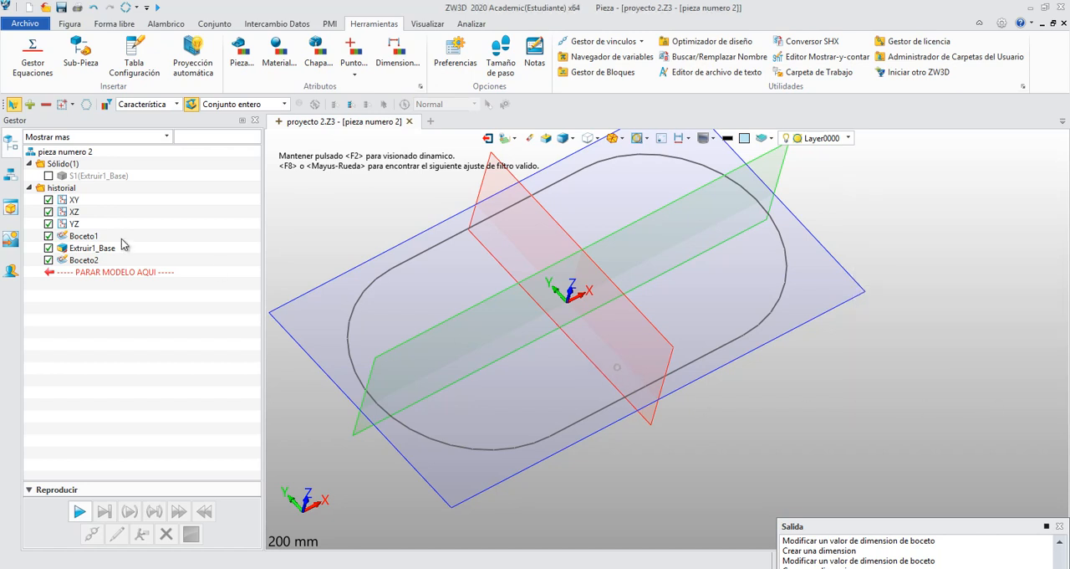
- Edit Boceto2 to set the point's horizontal distance to 30 mm, then exit the sketch and show the solid again
{"action": "right_click", "coordinate": [79, 265]}
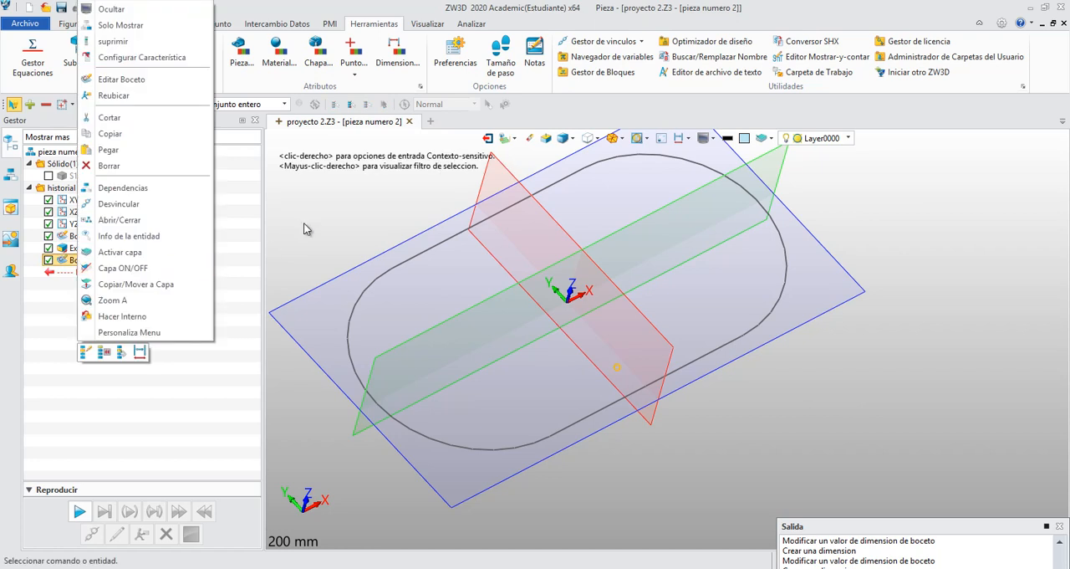
{"action": "left_click", "coordinate": [85, 352]}
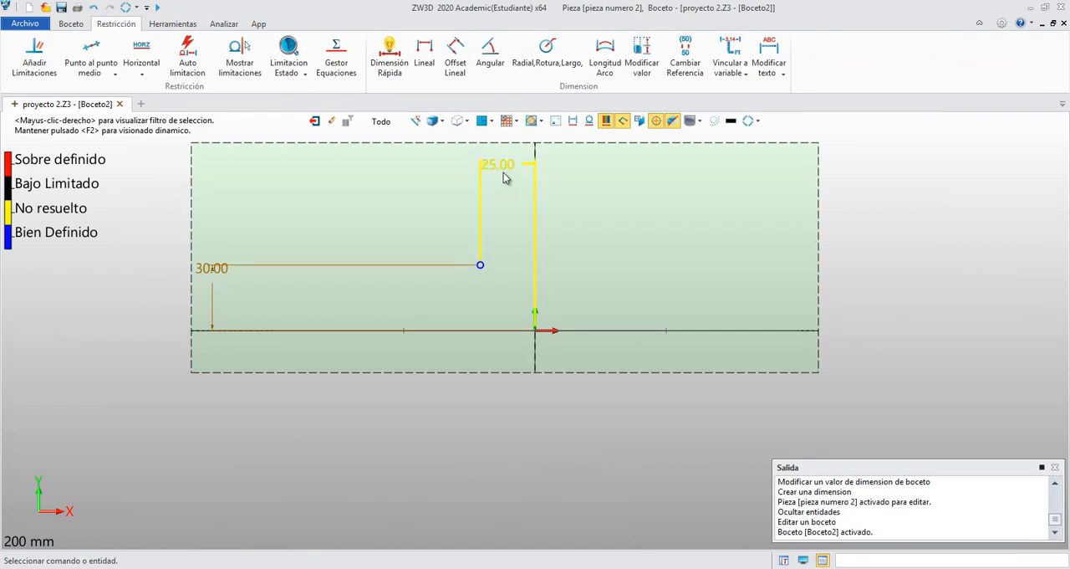
{"action": "double_click", "coordinate": [513, 173]}
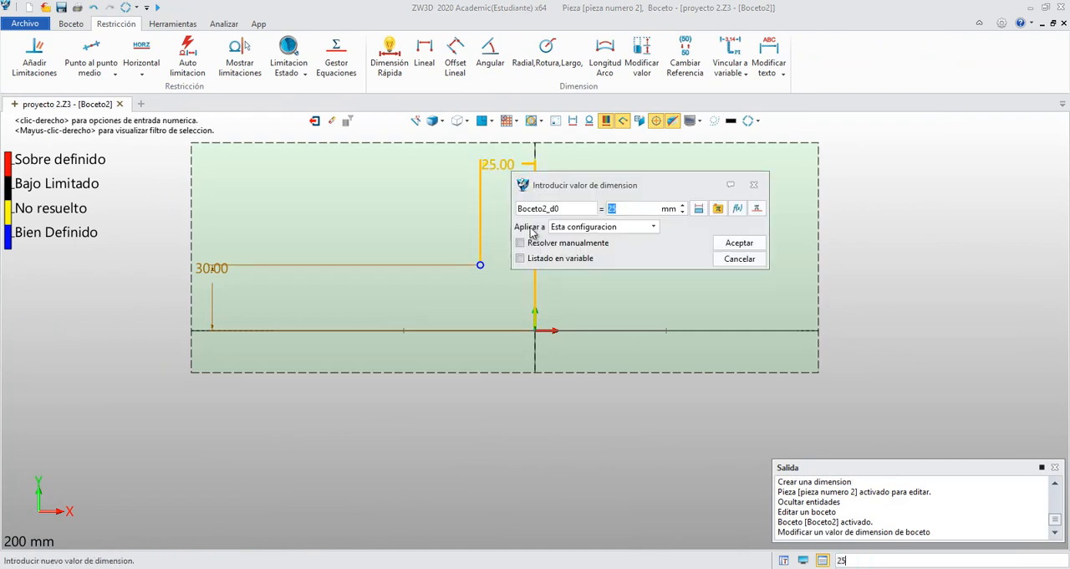
{"action": "key", "text": "Return"}
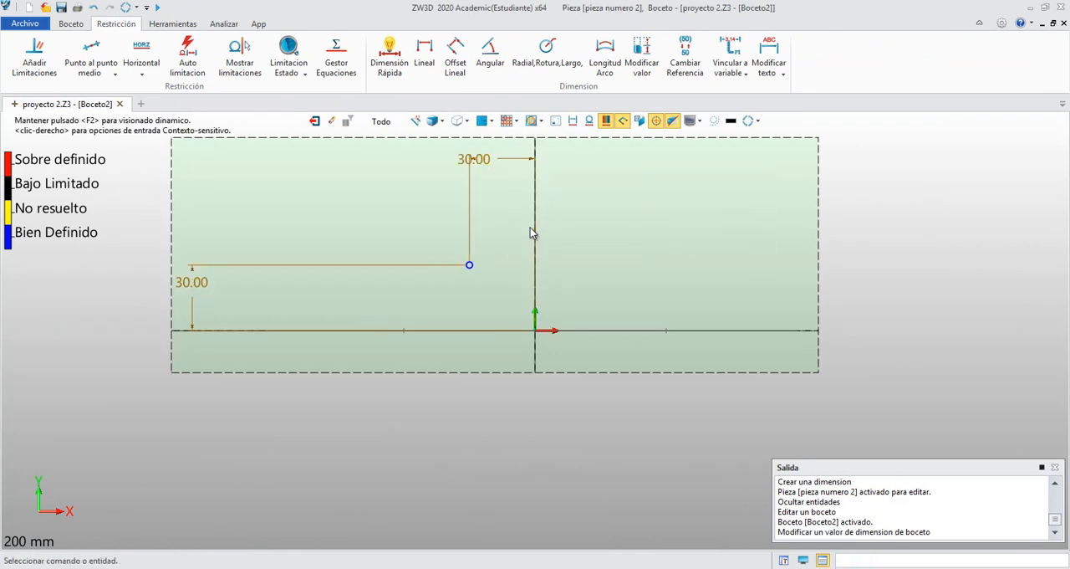
{"action": "left_click", "coordinate": [314, 121]}
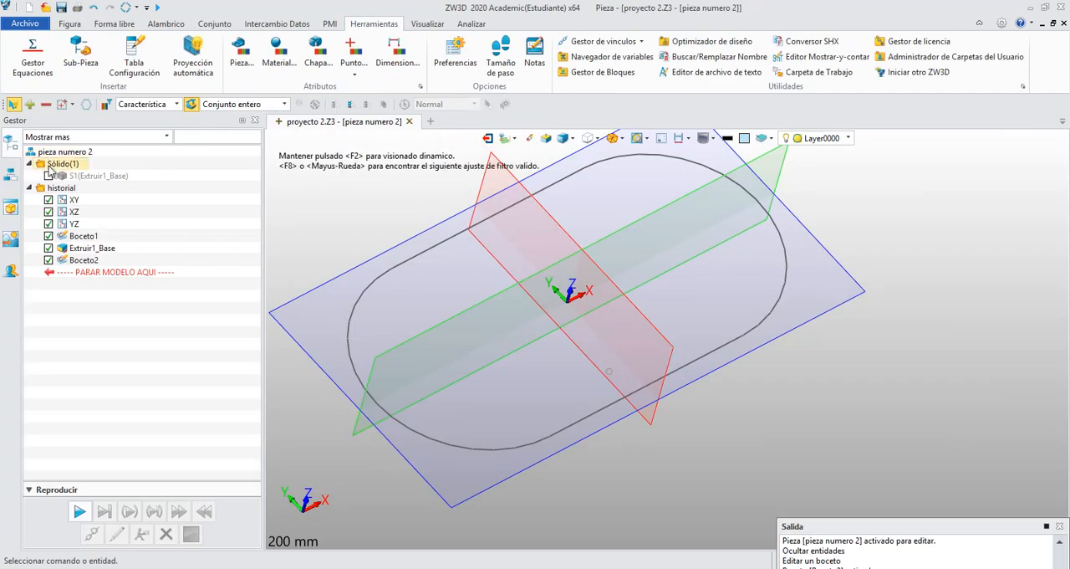
{"action": "left_click", "coordinate": [49, 175]}
{"action": "middle_click_drag", "start_coordinate": [297, 241], "coordinate": [311, 265]}
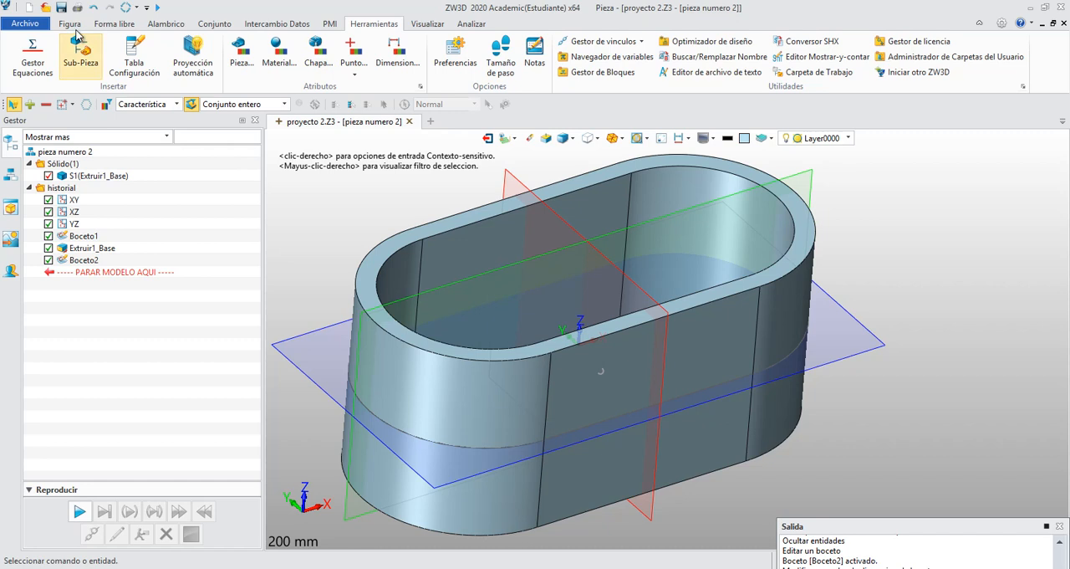
{"action": "left_click", "coordinate": [73, 26]}
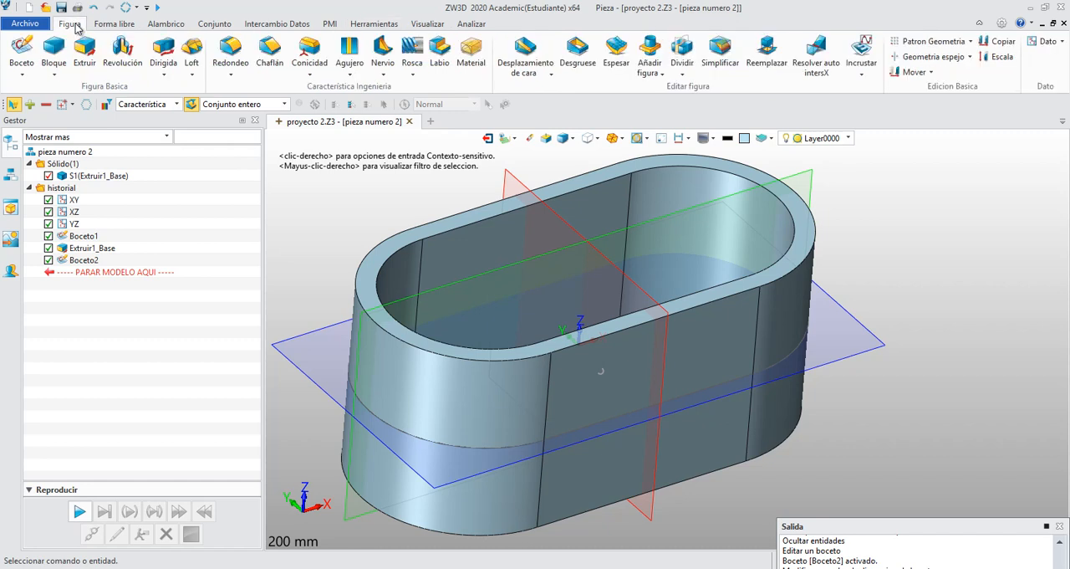
{"action": "left_click", "coordinate": [349, 59]}
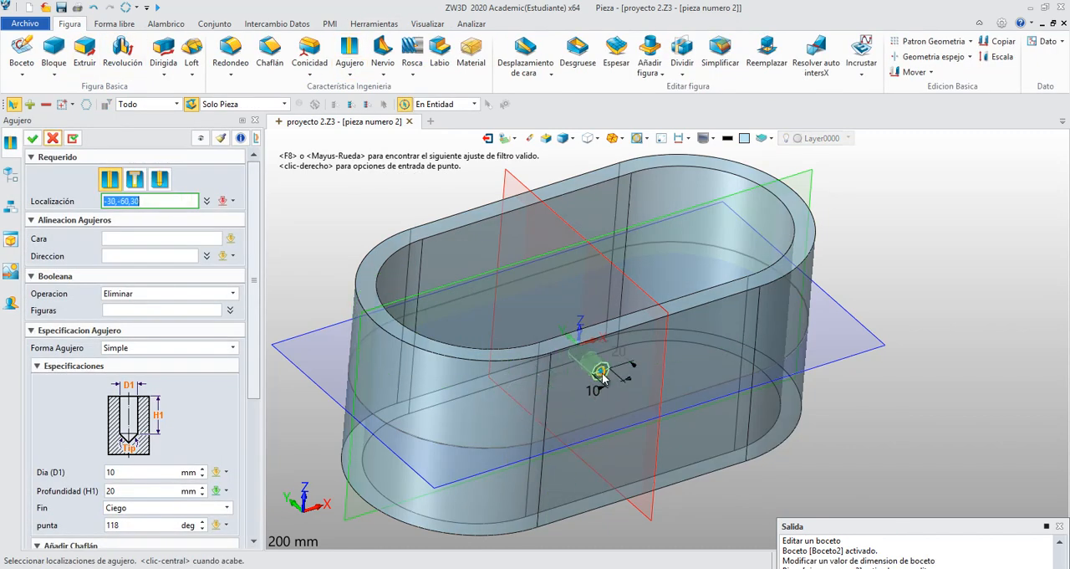
{"action": "left_click", "coordinate": [602, 374]}
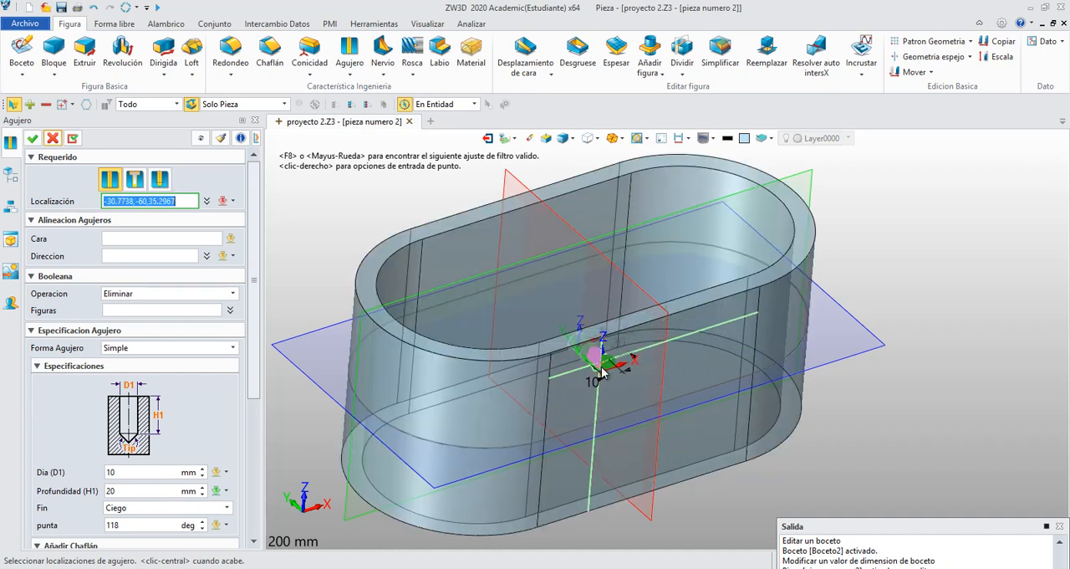
{"action": "key", "text": "Escape"}
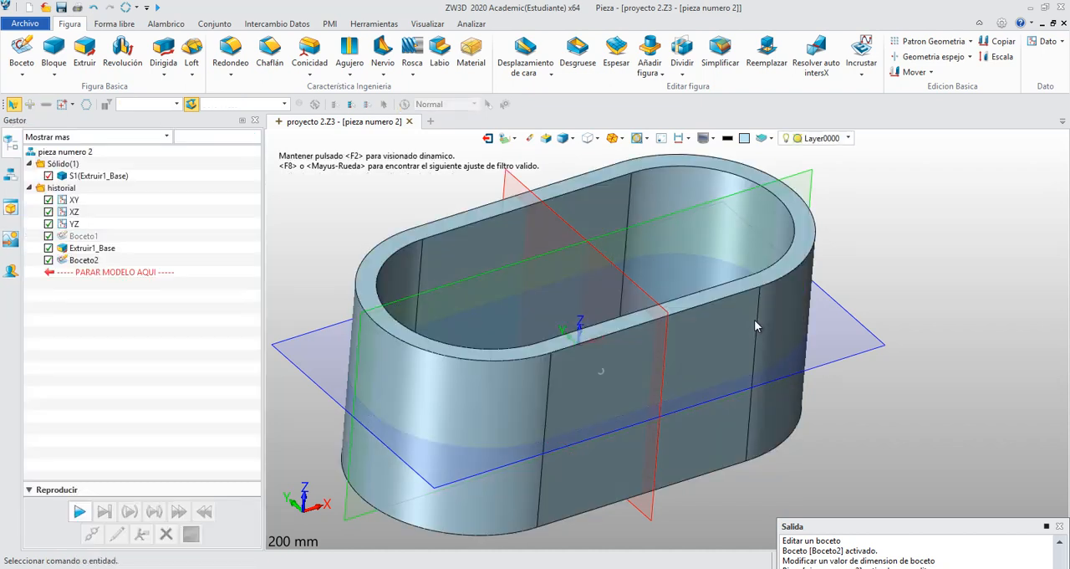
- Start a simple hole on the slotted part and pick the Boceto2 point on the front face as its location
{"action": "mouse_move", "coordinate": [871, 244]}
{"action": "right_mouse_down"}
{"action": "mouse_move", "coordinate": [863, 237]}
{"action": "mouse_move", "coordinate": [864, 253]}
{"action": "right_mouse_up"}
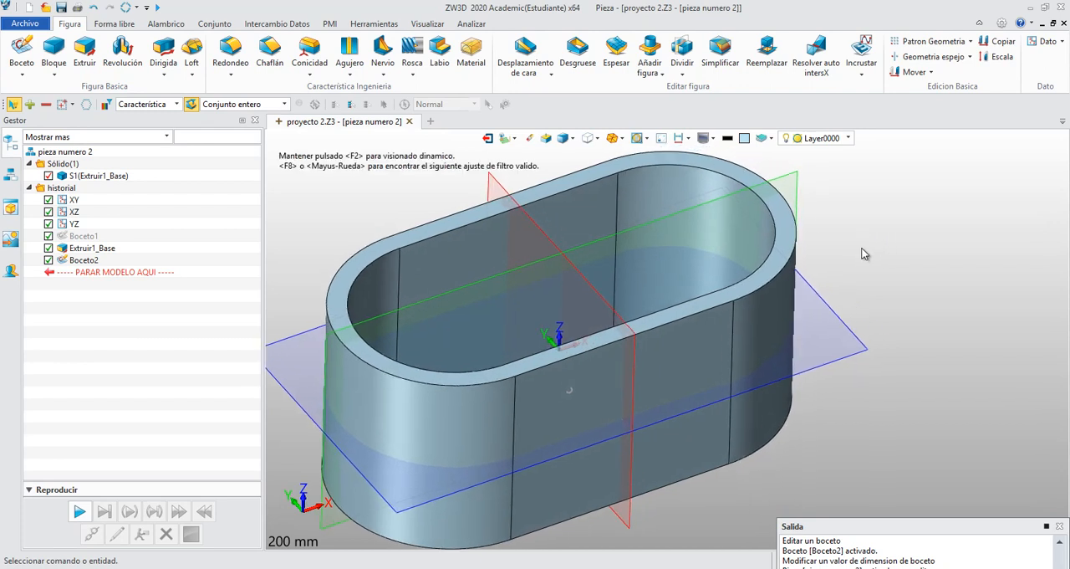
{"action": "scroll", "coordinate": [864, 253], "scroll_direction": "down", "scroll_amount": 1}
{"action": "middle_click_drag", "start_coordinate": [863, 247], "coordinate": [835, 256]}
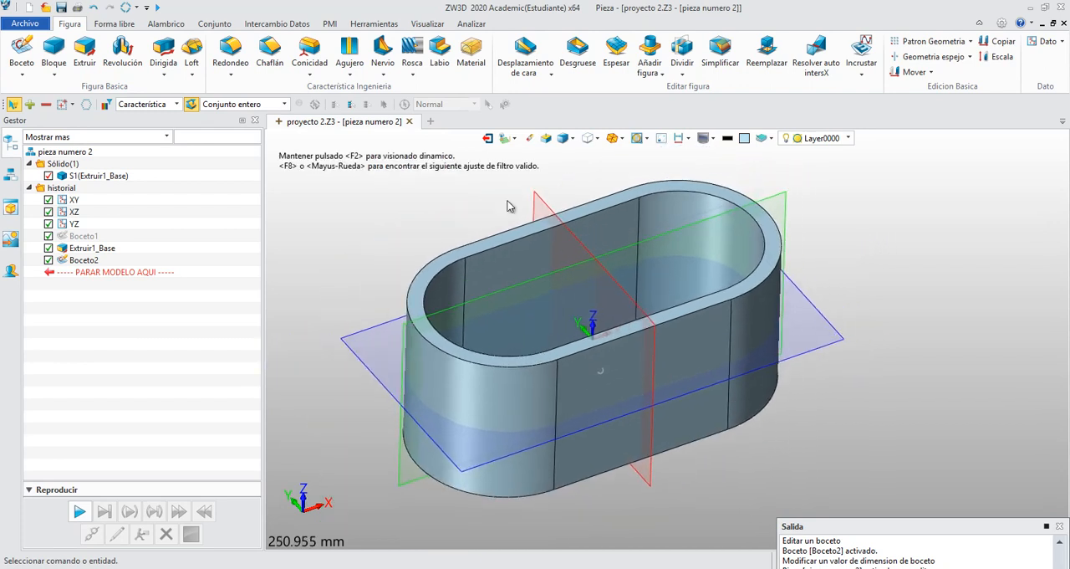
{"action": "left_click", "coordinate": [349, 54]}
{"action": "left_click", "coordinate": [600, 370]}
{"action": "left_click", "coordinate": [549, 375]}
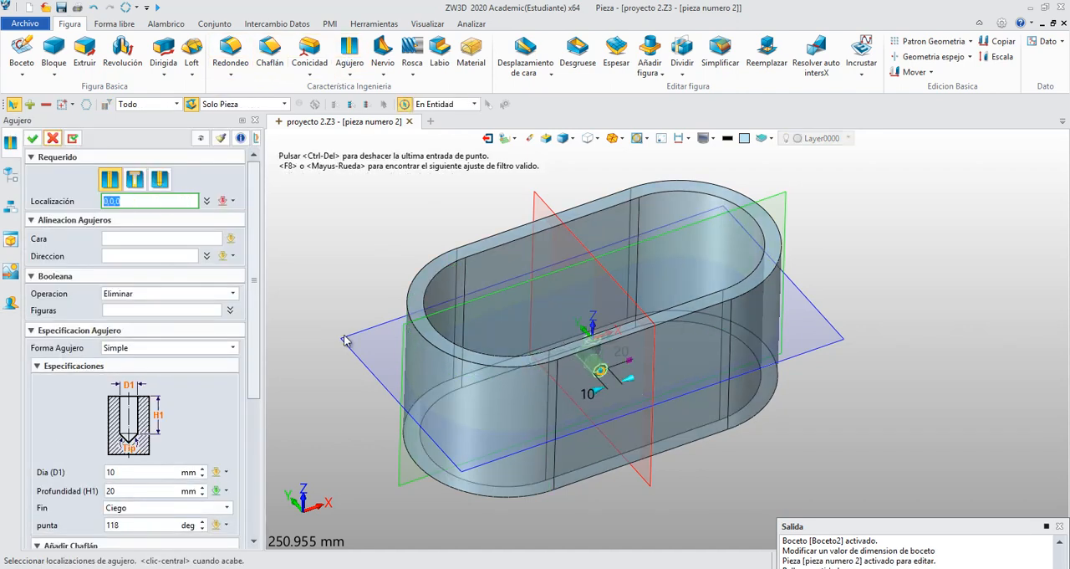
{"action": "middle_click", "coordinate": [311, 286]}
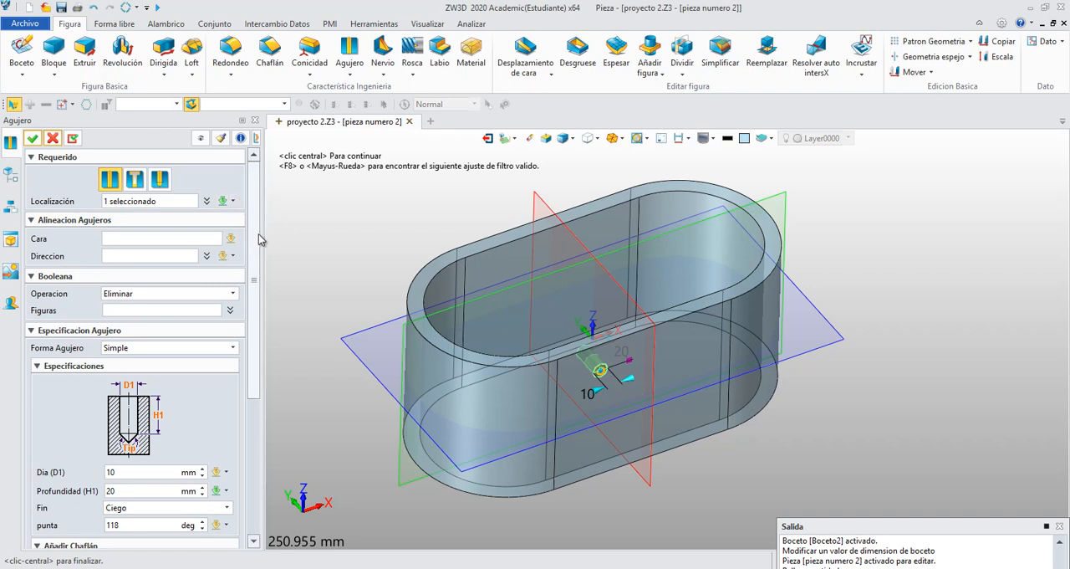
- Set the hole's diameter to 20 mm and depth to 135 mm, and create it so it cuts both walls
{"action": "scroll", "coordinate": [249, 299], "scroll_direction": "down", "scroll_amount": 3}
{"action": "scroll", "coordinate": [249, 301], "scroll_direction": "down", "scroll_amount": 1}
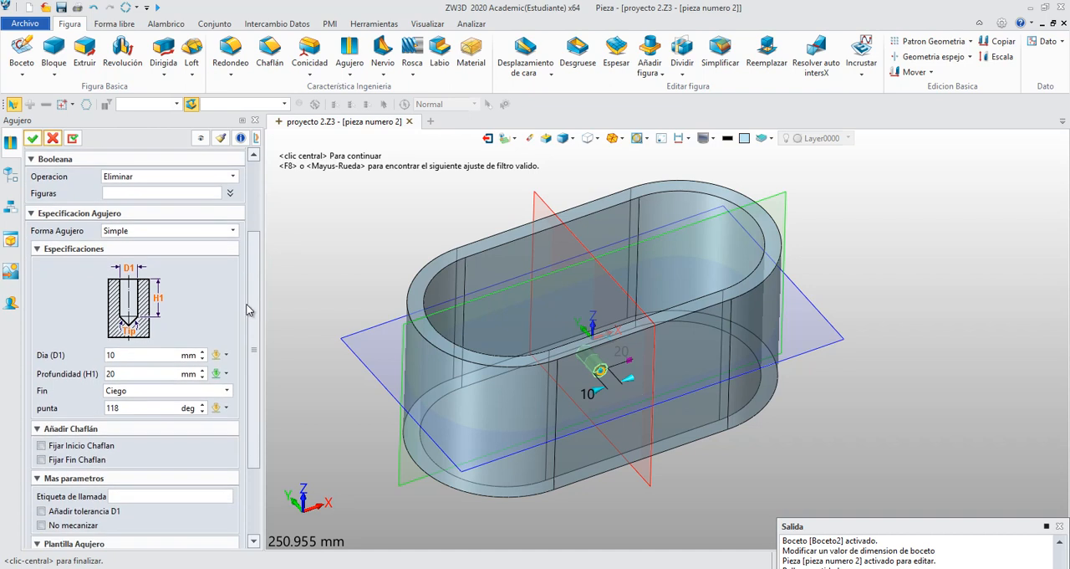
{"action": "left_click", "coordinate": [131, 356]}
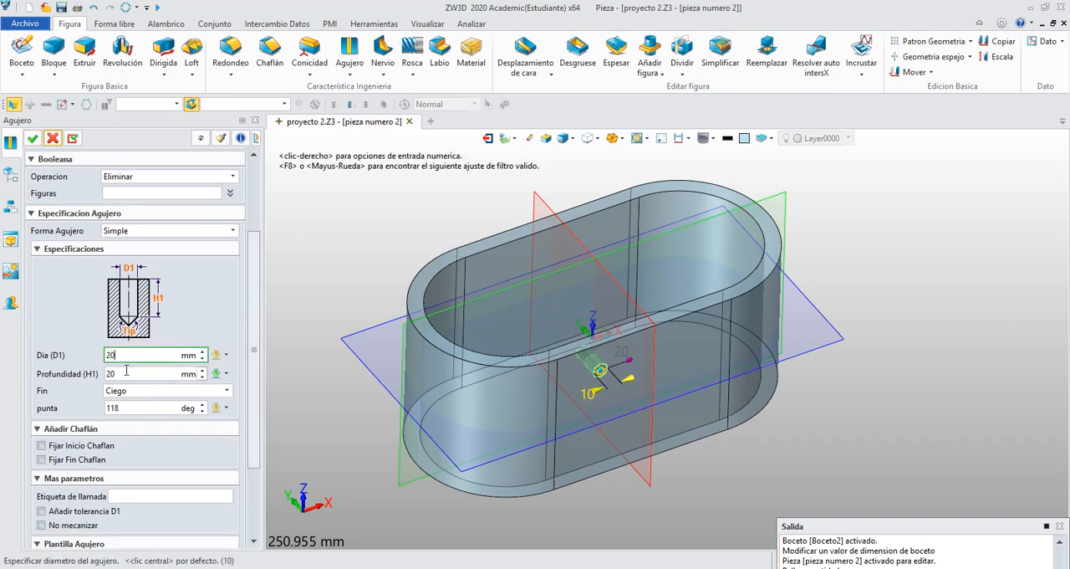
{"action": "middle_click_drag", "start_coordinate": [348, 297], "coordinate": [357, 335]}
{"action": "key", "text": "Return"}
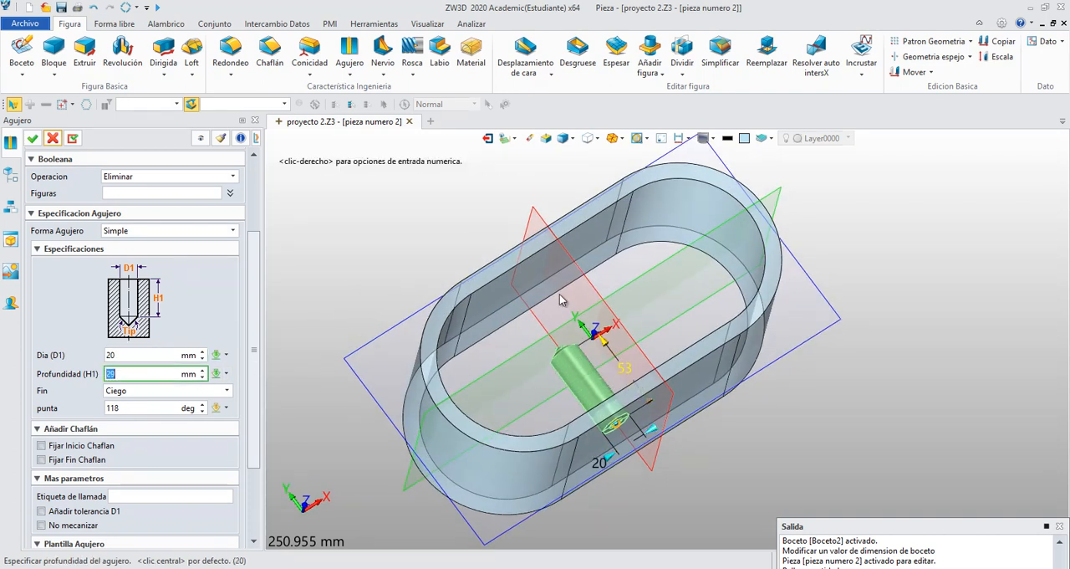
{"action": "right_click_drag", "start_coordinate": [388, 242], "coordinate": [380, 208]}
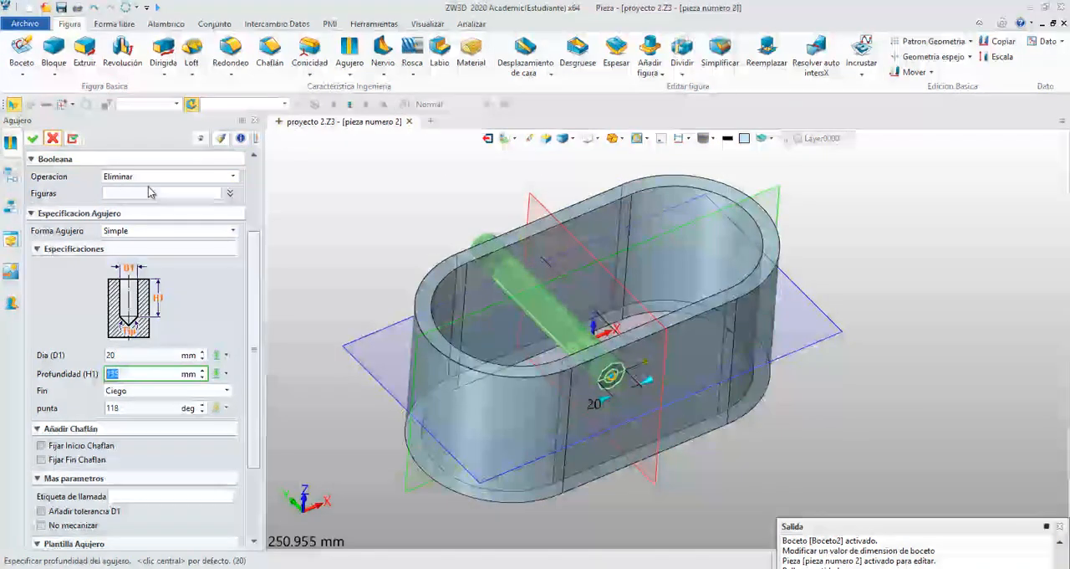
{"action": "left_click", "coordinate": [32, 138]}
{"action": "mouse_move", "coordinate": [336, 265]}
{"action": "right_mouse_down"}
{"action": "mouse_move", "coordinate": [350, 240]}
{"action": "mouse_move", "coordinate": [342, 255]}
{"action": "right_mouse_up"}
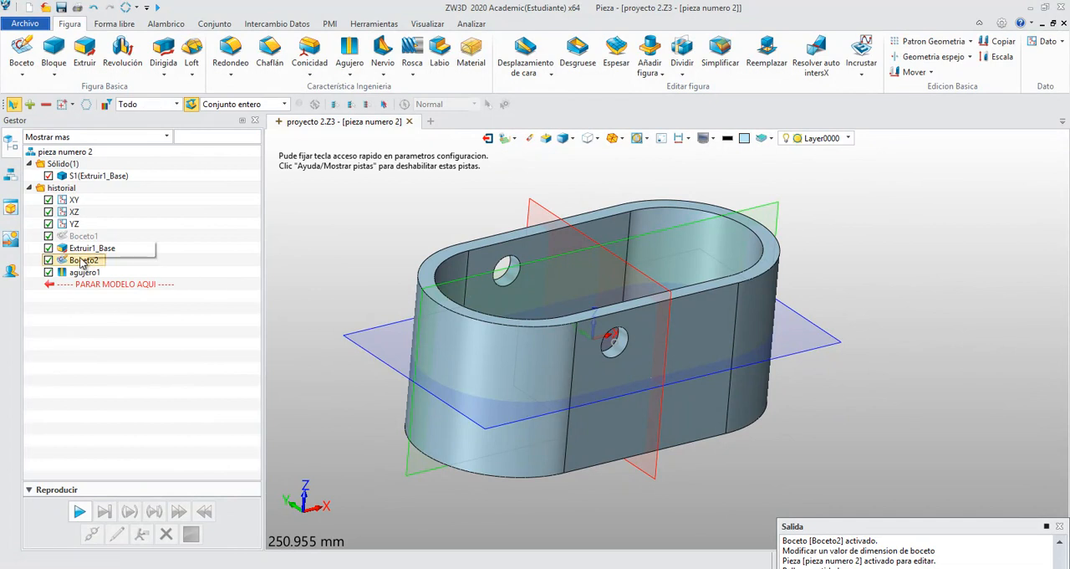
- Edit Boceto2 and place a second point below and to the right of the origin
{"action": "right_click", "coordinate": [82, 261]}
{"action": "left_click", "coordinate": [92, 249]}
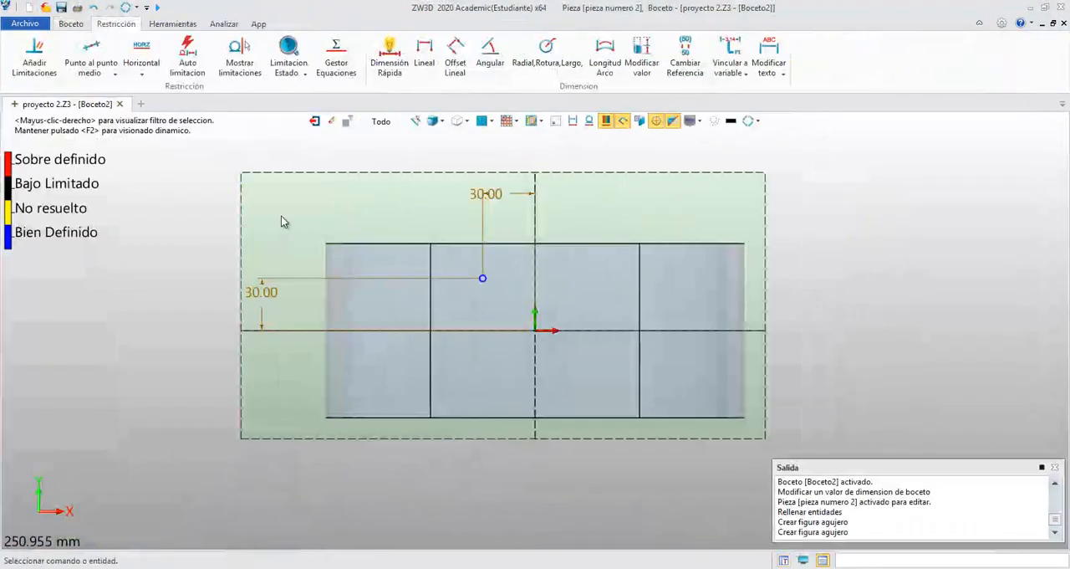
{"action": "left_click", "coordinate": [71, 23]}
{"action": "left_click", "coordinate": [214, 52]}
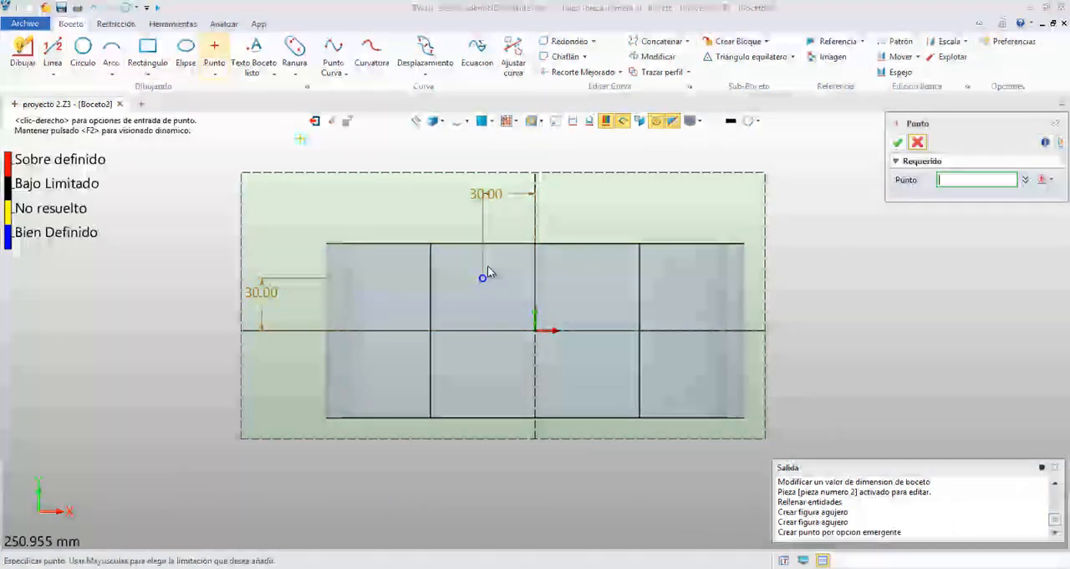
{"action": "left_click", "coordinate": [605, 352]}
{"action": "key", "text": "Escape"}
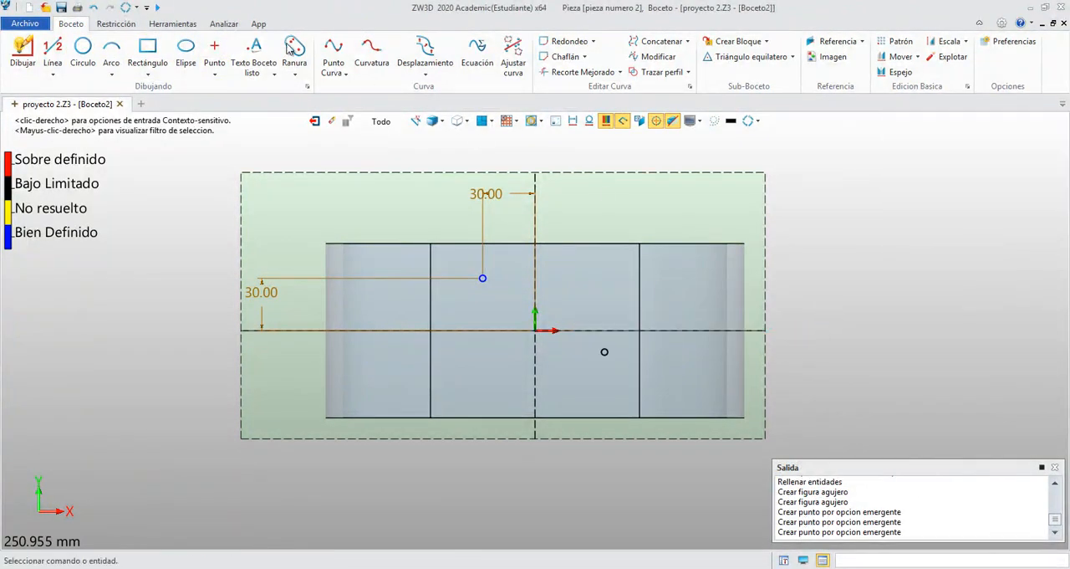
- Dimension the second point's horizontal distance from the origin as 40 mm
{"action": "left_click", "coordinate": [115, 23]}
{"action": "left_click", "coordinate": [389, 57]}
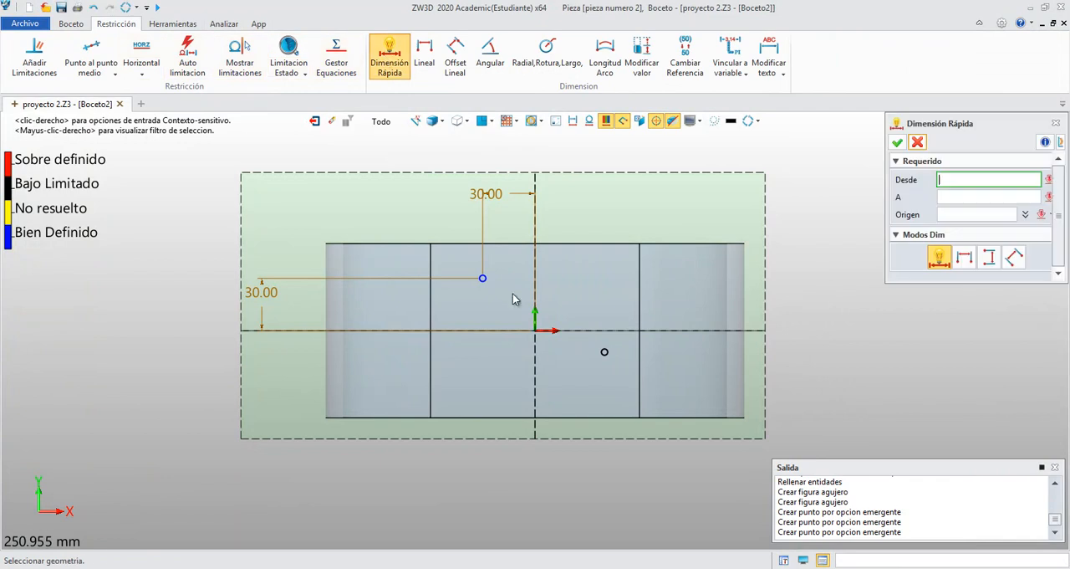
{"action": "left_click", "coordinate": [604, 352]}
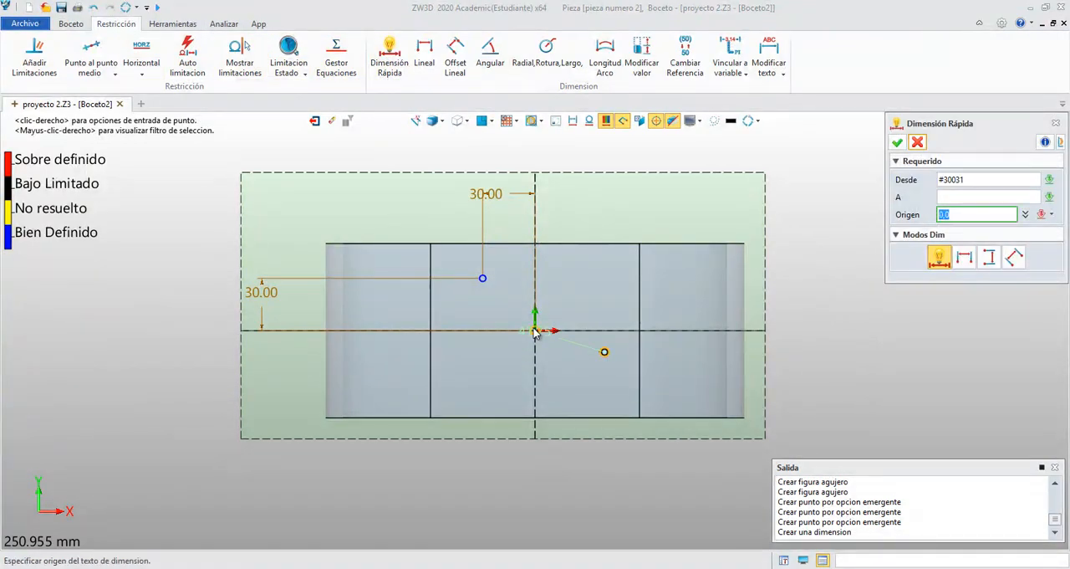
{"action": "left_click", "coordinate": [589, 475]}
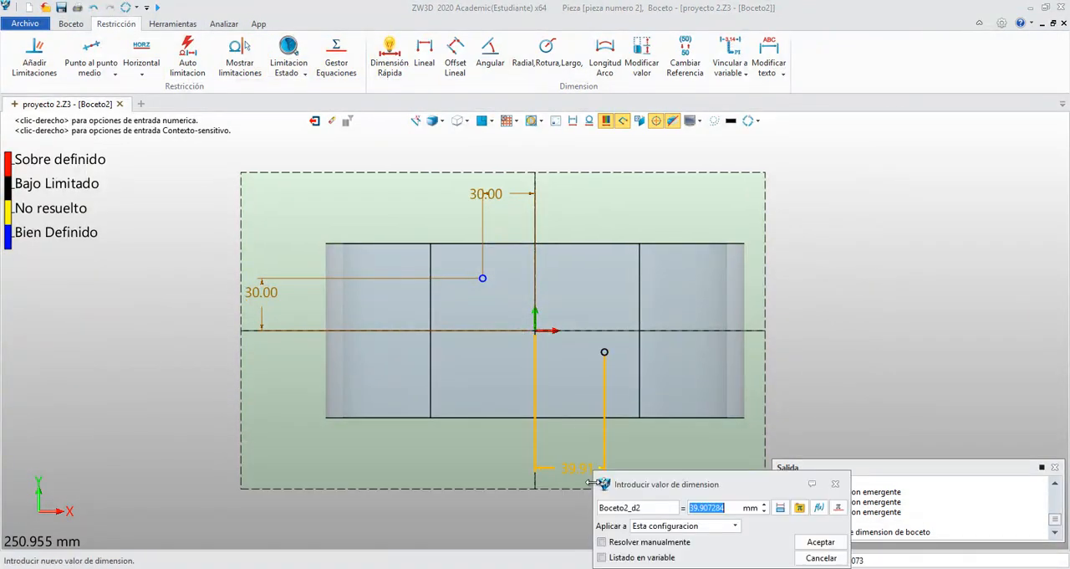
{"action": "type", "text": "40"}
{"action": "key", "text": "Return"}
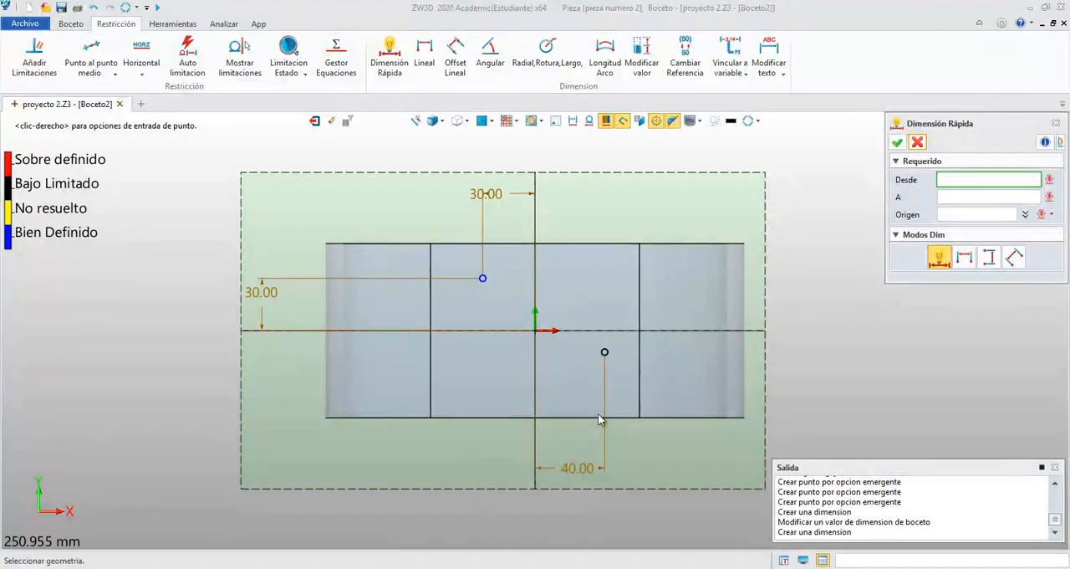
- Dimension the second point's vertical distance from the origin as 15 mm and finish dimensioning
{"action": "left_click", "coordinate": [604, 352]}
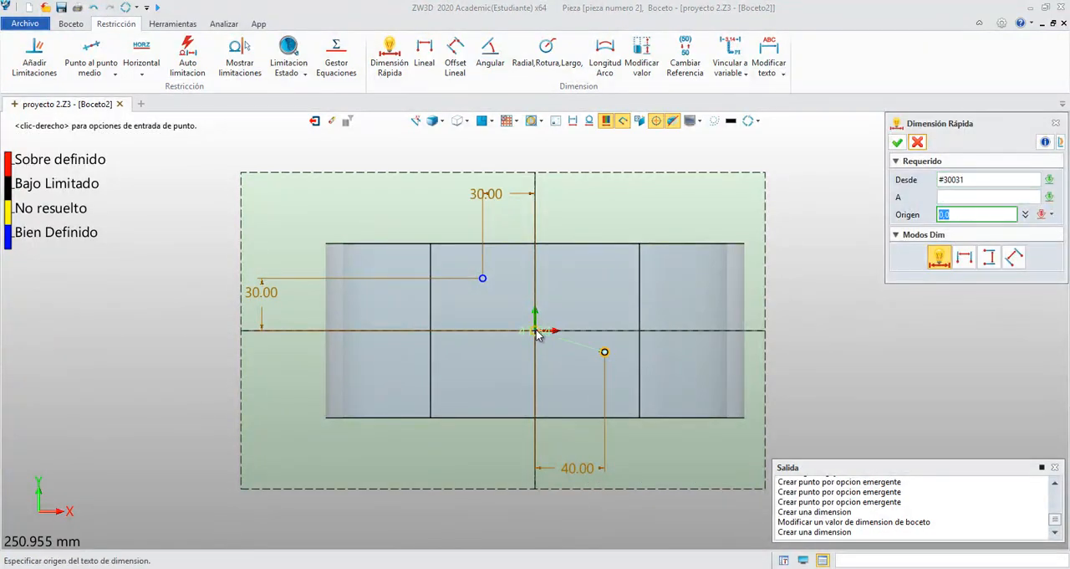
{"action": "left_click", "coordinate": [803, 339]}
{"action": "type", "text": "15"}
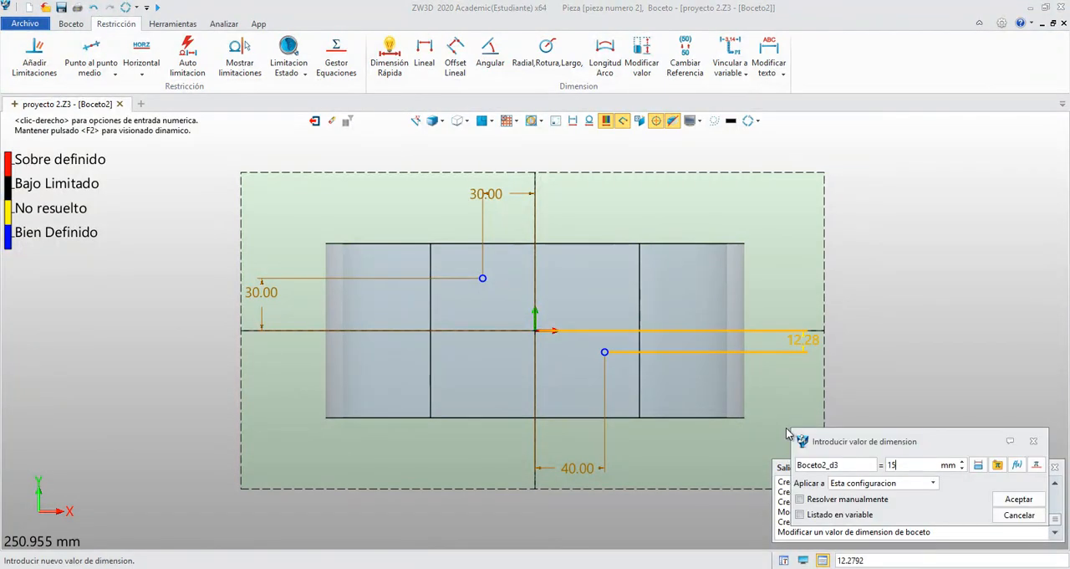
{"action": "key", "text": "Return"}
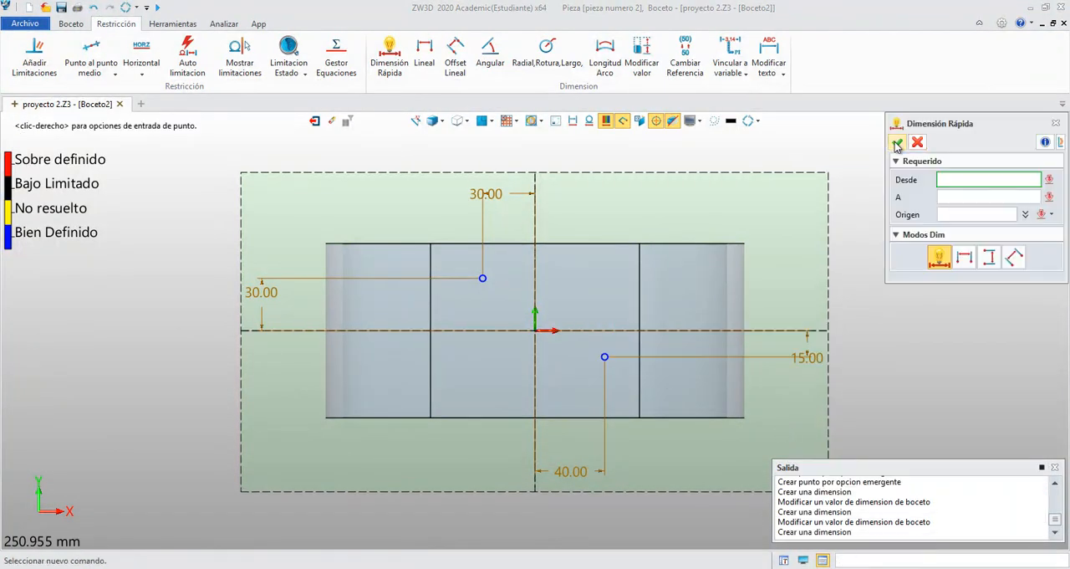
{"action": "left_click", "coordinate": [898, 141]}
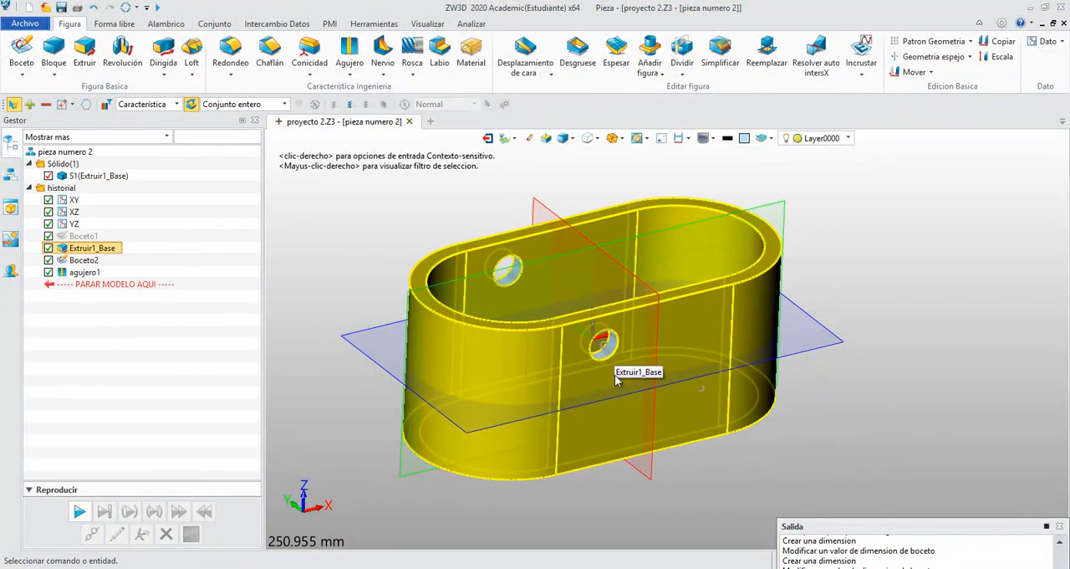
- Delete the hole feature agujero1 and start a new hole with the selection filter set to Boceto
{"action": "right_click", "coordinate": [84, 273]}
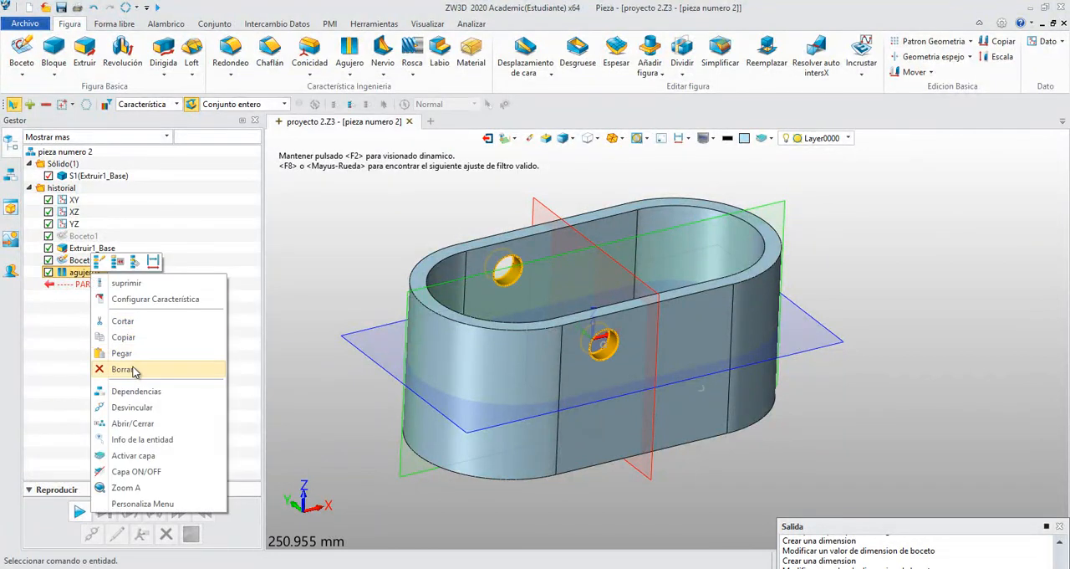
{"action": "left_click", "coordinate": [127, 368]}
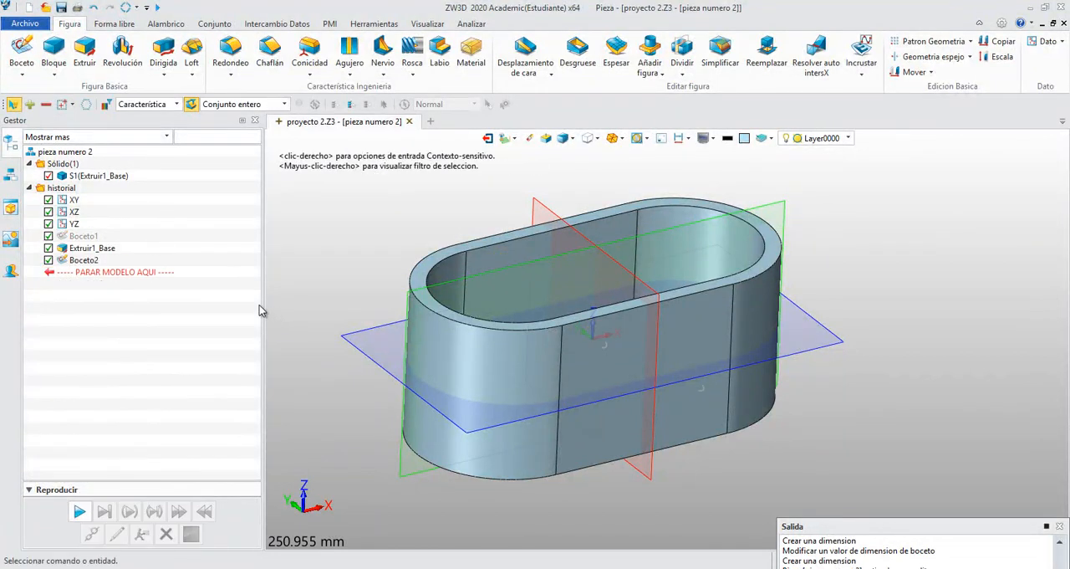
{"action": "left_click", "coordinate": [349, 54]}
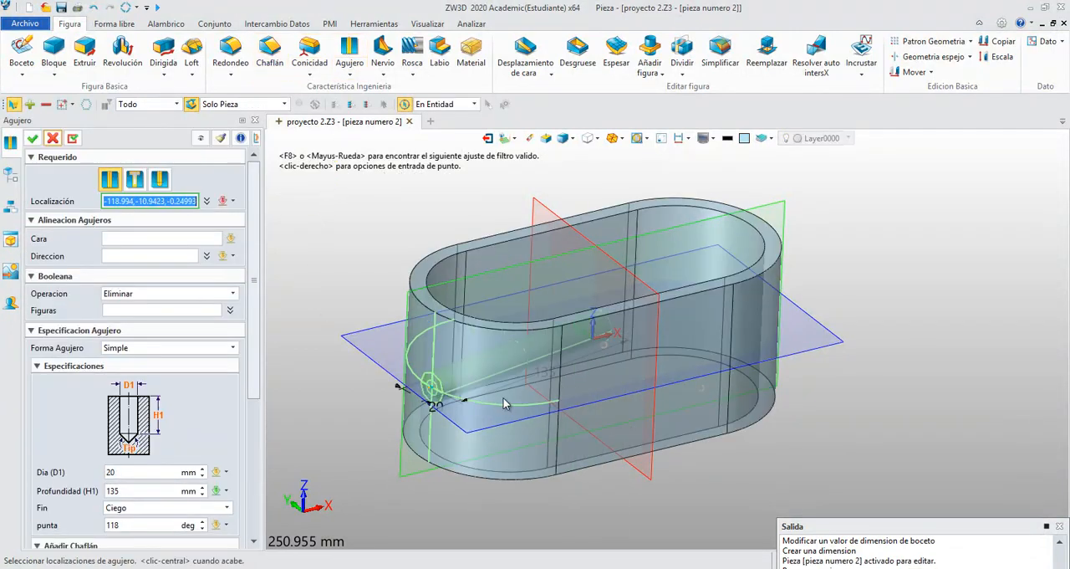
{"action": "left_click", "coordinate": [576, 383]}
{"action": "left_click", "coordinate": [157, 105]}
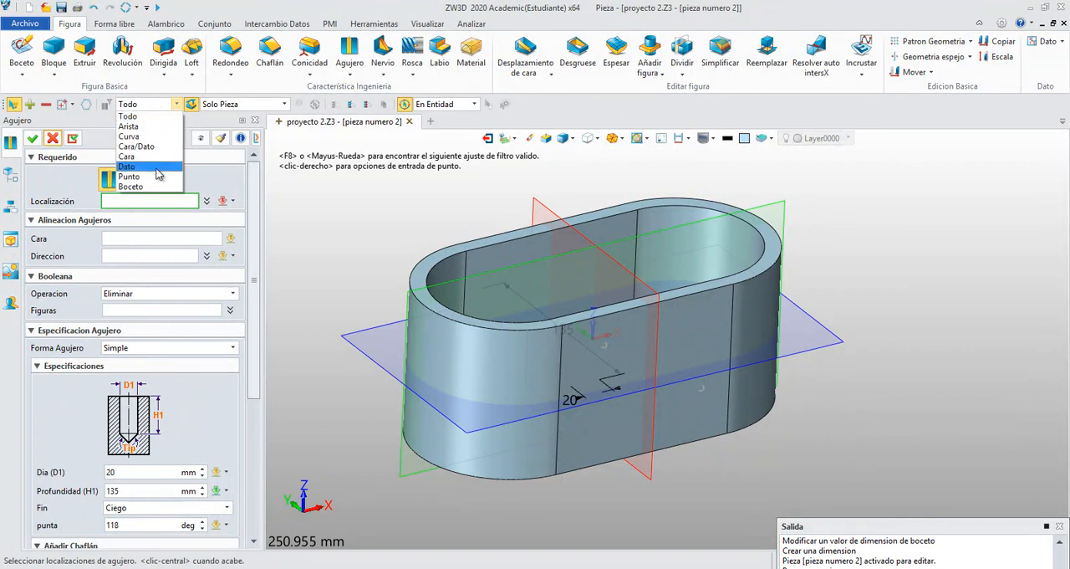
{"action": "left_click", "coordinate": [131, 187]}
{"action": "left_click", "coordinate": [470, 437]}
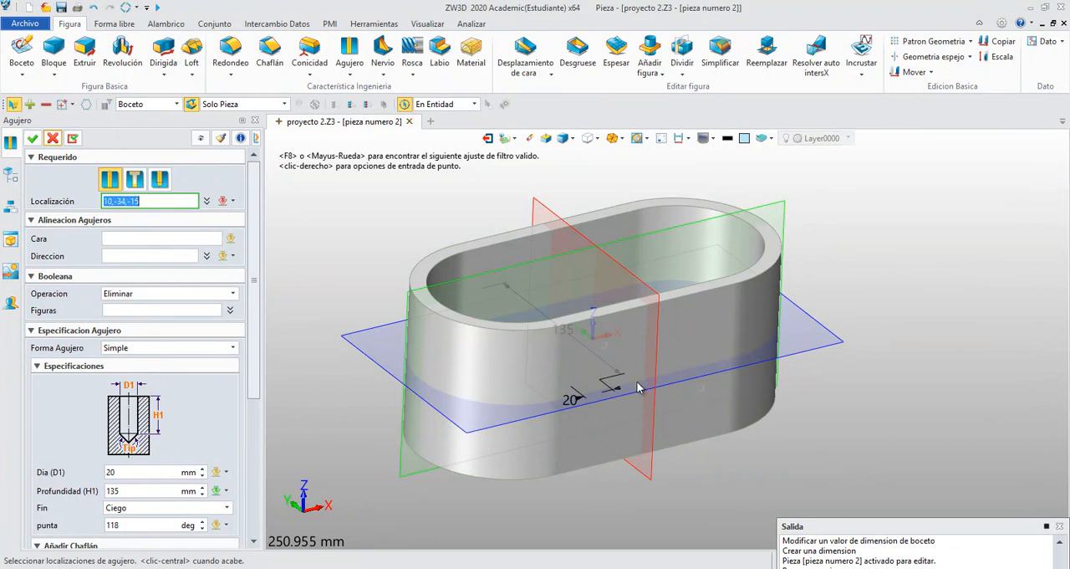
- Locate the new hole at both points of Boceto2 and create it, 20 mm in diameter and 135 mm deep
{"action": "mouse_move", "coordinate": [588, 355]}
{"action": "right_mouse_down"}
{"action": "mouse_move", "coordinate": [586, 325]}
{"action": "mouse_move", "coordinate": [592, 363]}
{"action": "right_mouse_up"}
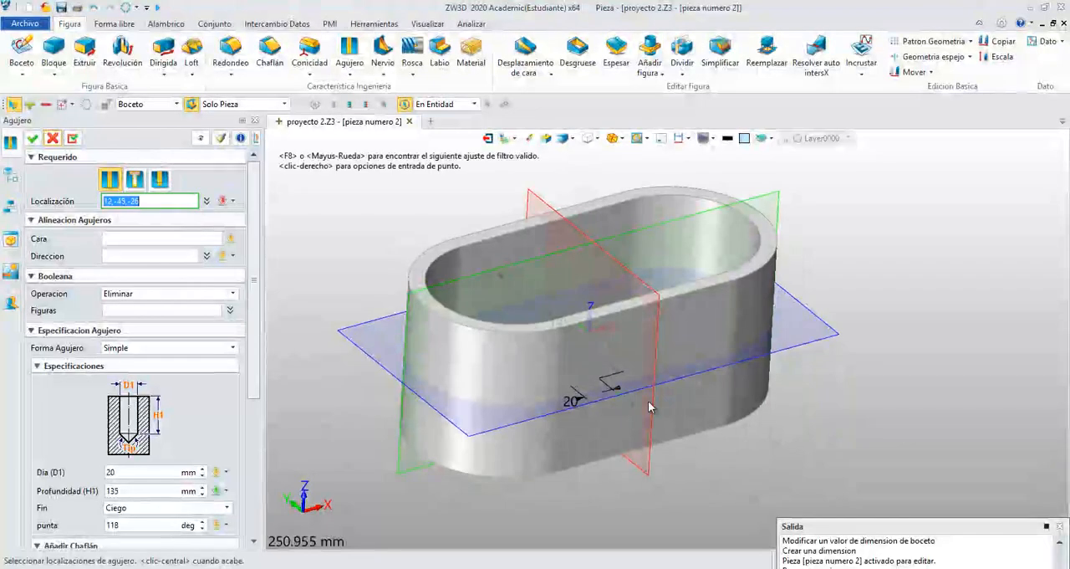
{"action": "left_click", "coordinate": [699, 388]}
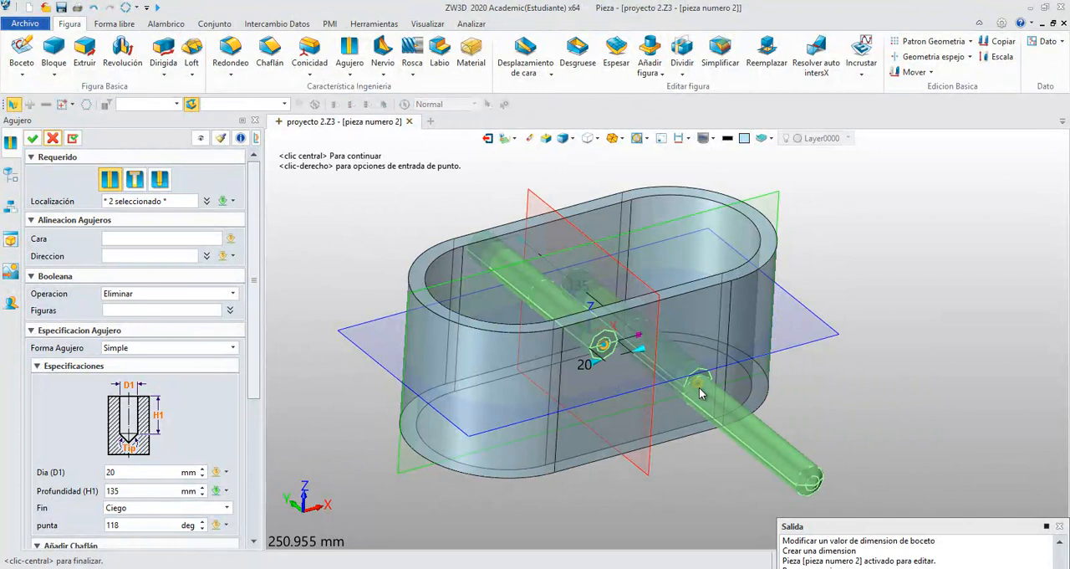
{"action": "middle_click", "coordinate": [699, 387]}
{"action": "right_click_drag", "start_coordinate": [817, 368], "coordinate": [803, 403]}
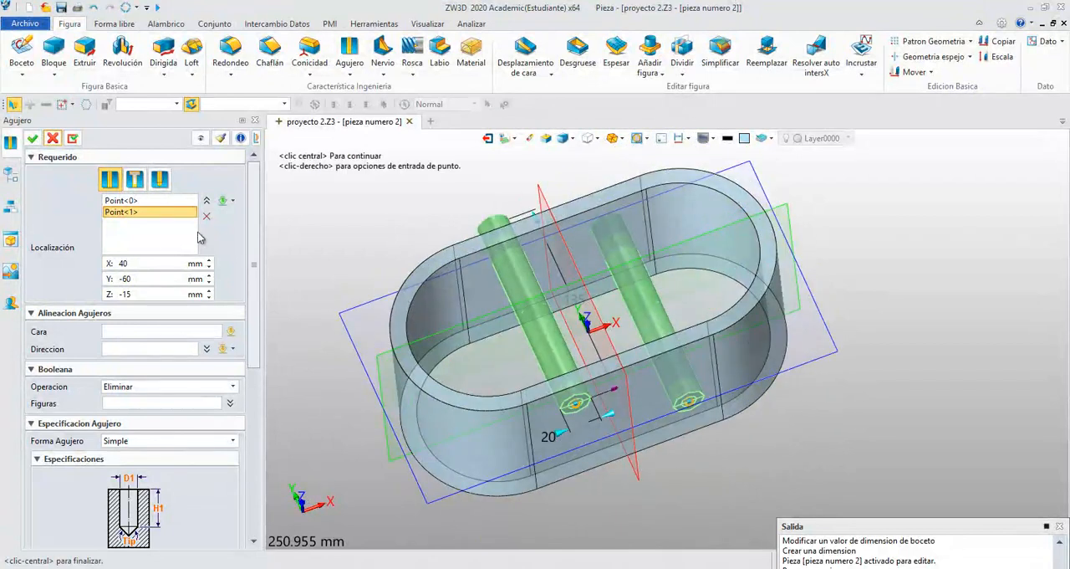
{"action": "left_click", "coordinate": [33, 138]}
{"action": "right_click_drag", "start_coordinate": [360, 218], "coordinate": [362, 199]}
- Edit Boceto2 and delete the lower-right point together with its 40 mm and 15 mm dimensions
{"action": "right_click", "coordinate": [91, 261]}
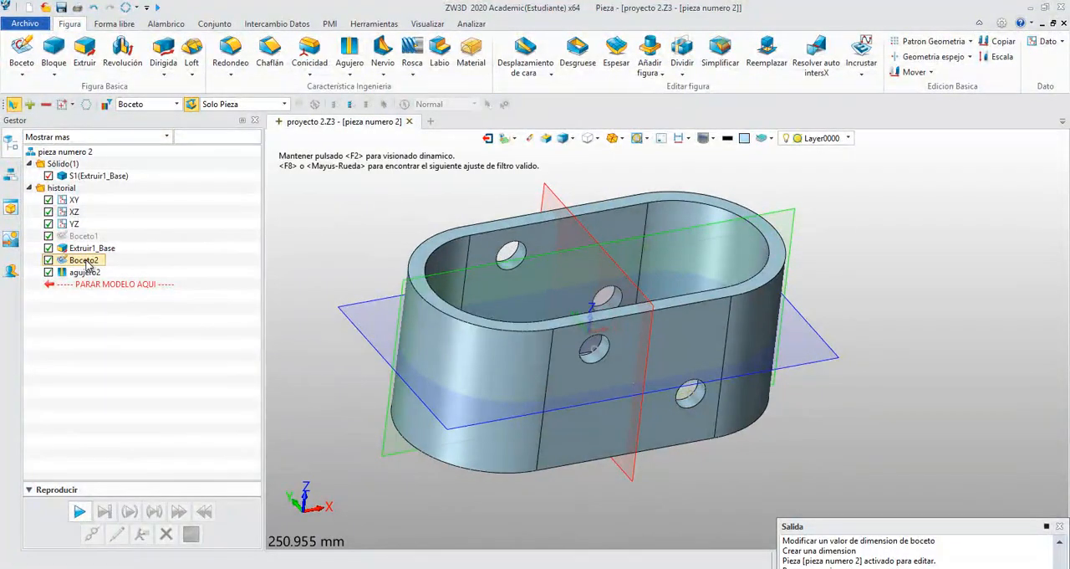
{"action": "left_click", "coordinate": [94, 249]}
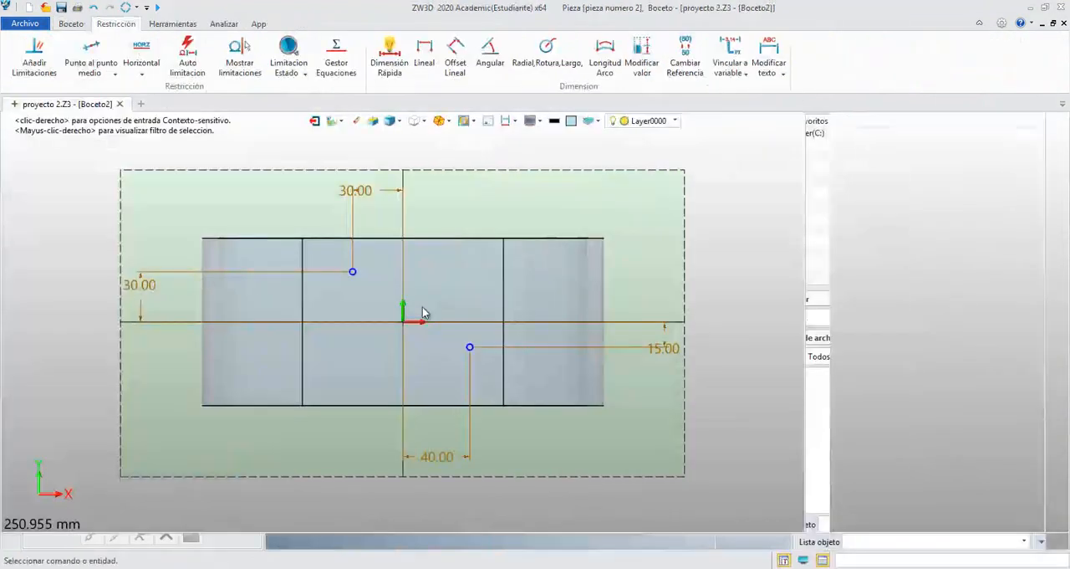
{"action": "middle_click_drag", "start_coordinate": [709, 464], "coordinate": [622, 462]}
{"action": "mouse_move", "coordinate": [627, 465]}
{"action": "left_mouse_down"}
{"action": "mouse_move", "coordinate": [500, 382]}
{"action": "mouse_move", "coordinate": [473, 341]}
{"action": "left_mouse_up"}
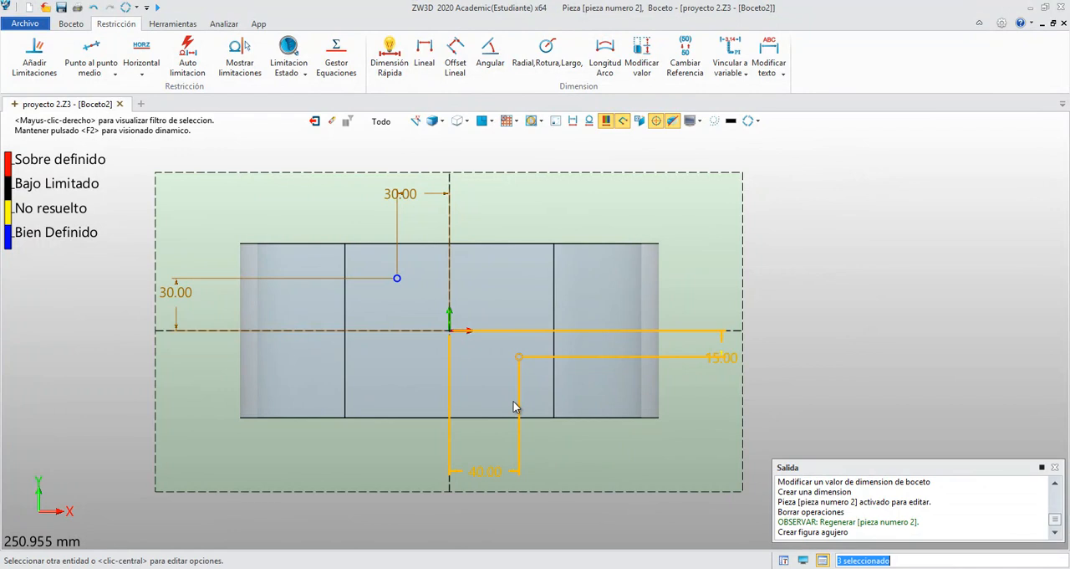
{"action": "key", "text": "Delete"}
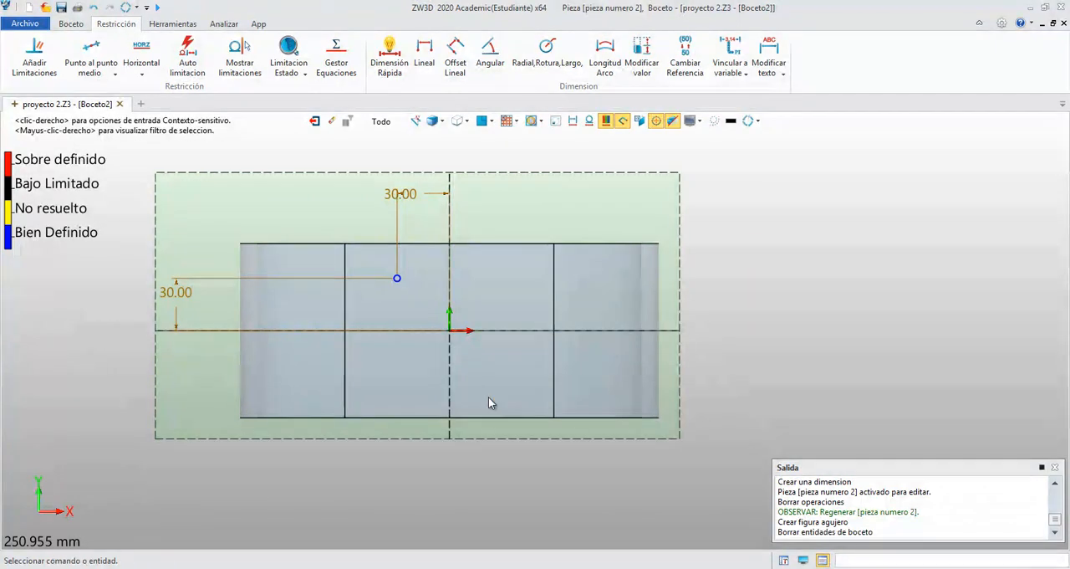
- Mirror the remaining sketch point about the vertical axis, keeping the original
{"action": "left_click", "coordinate": [72, 24]}
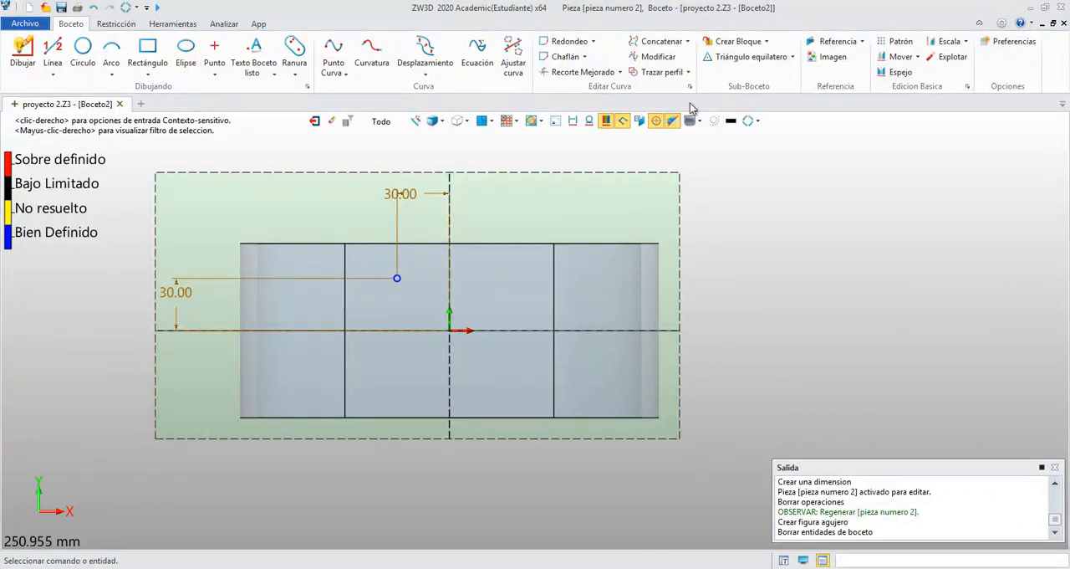
{"action": "left_click", "coordinate": [897, 74]}
{"action": "left_click", "coordinate": [404, 278]}
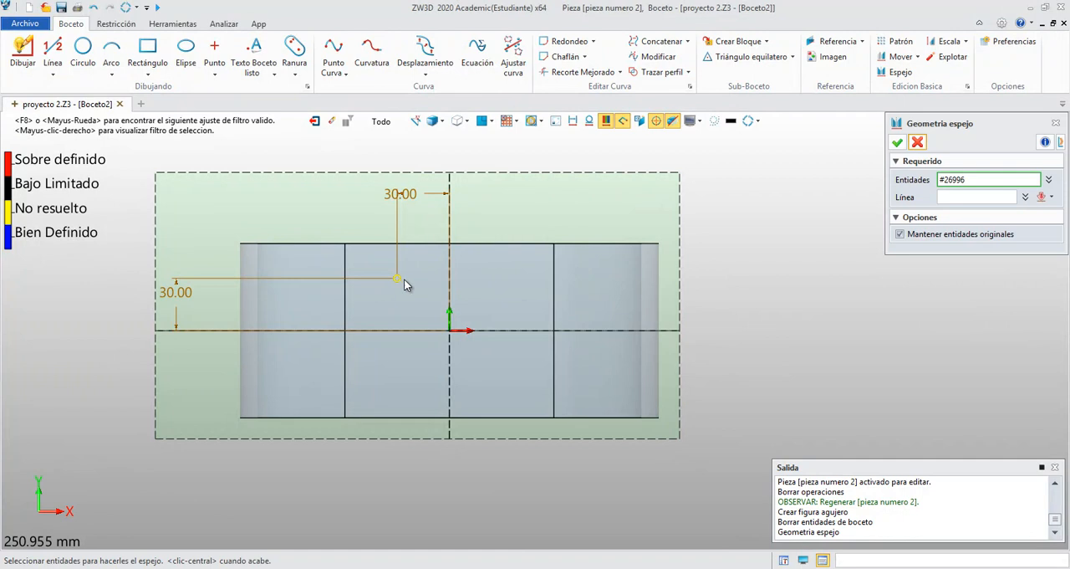
{"action": "left_click", "coordinate": [940, 199]}
{"action": "left_click", "coordinate": [456, 313]}
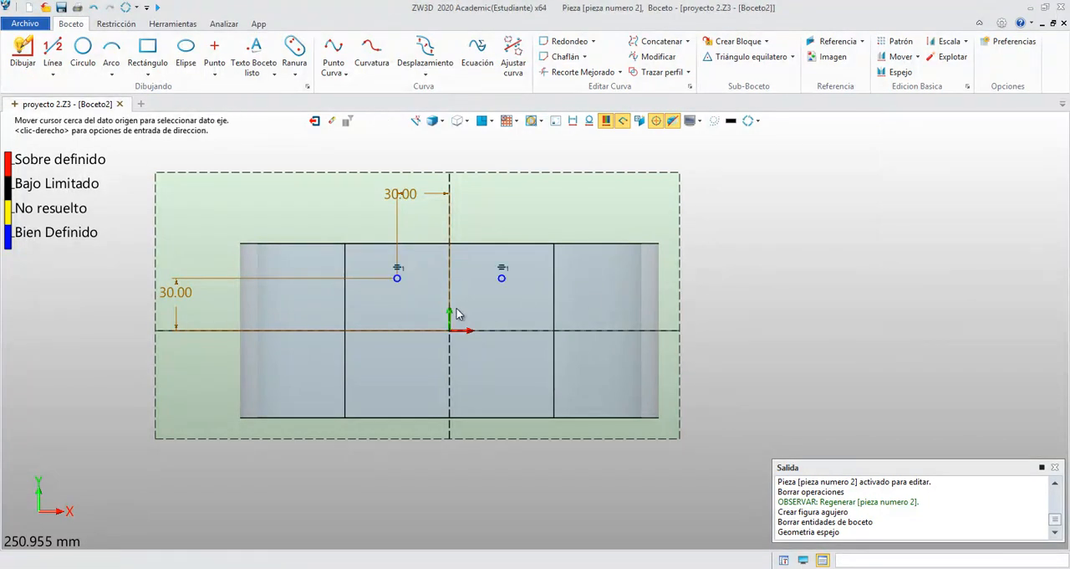
- Mirror both upper sketch points about the horizontal axis, keeping the originals, and exit the sketch to update the holes
{"action": "left_click_drag", "start_coordinate": [523, 311], "coordinate": [421, 268]}
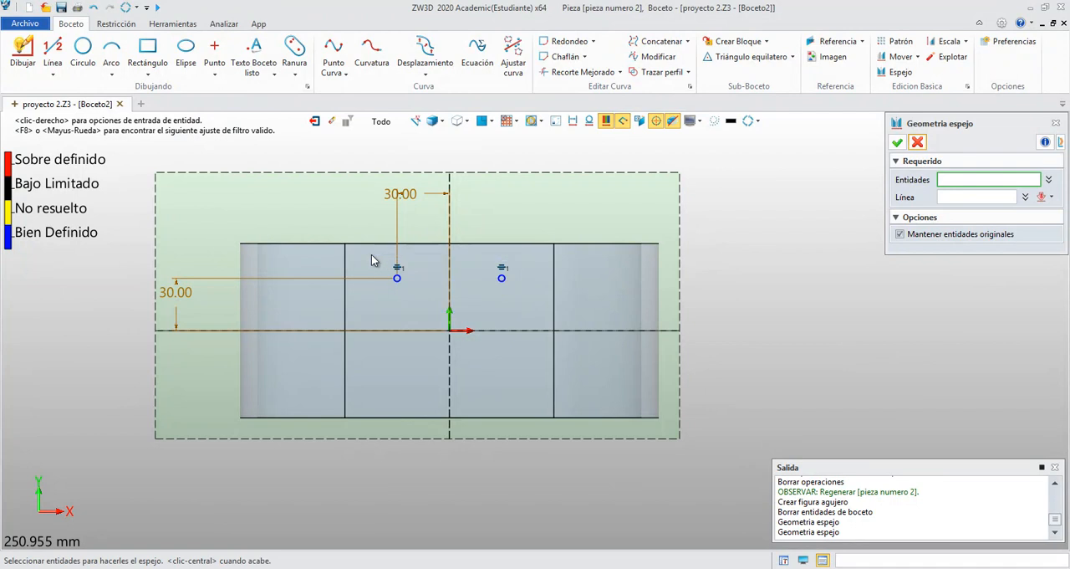
{"action": "left_click", "coordinate": [951, 198]}
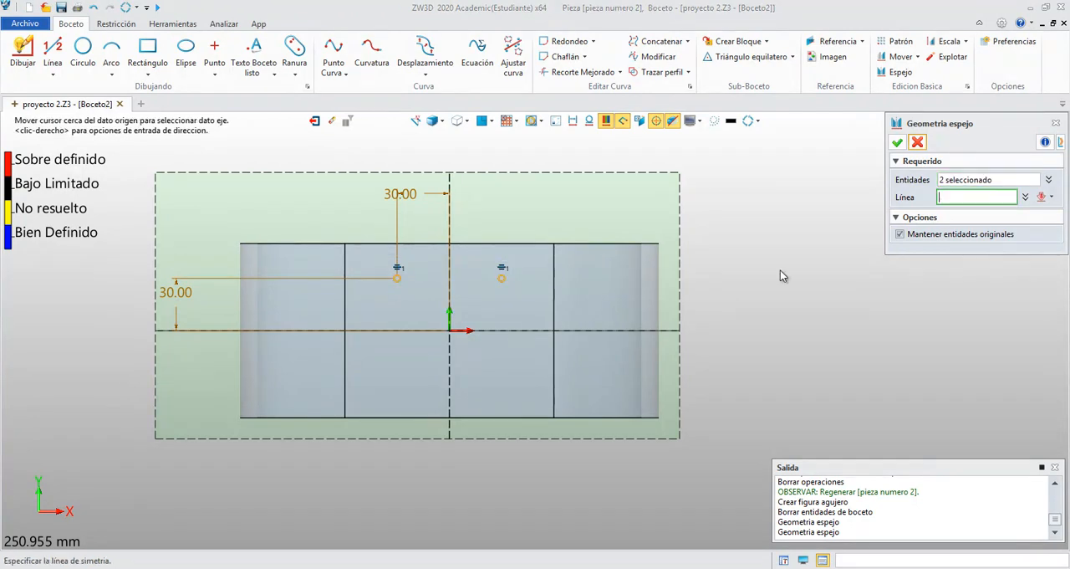
{"action": "left_click", "coordinate": [477, 332]}
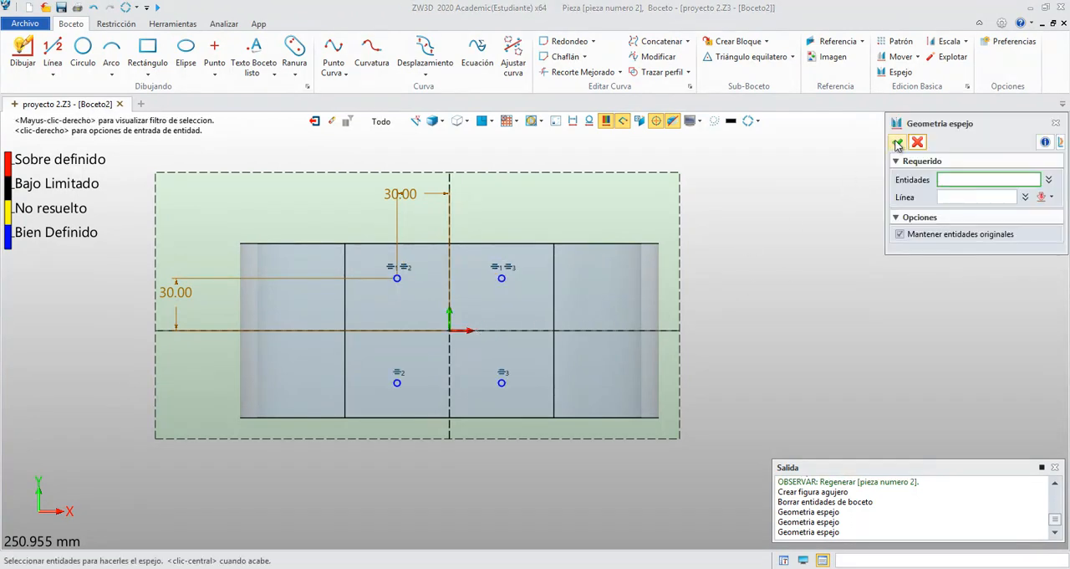
{"action": "left_click", "coordinate": [897, 143]}
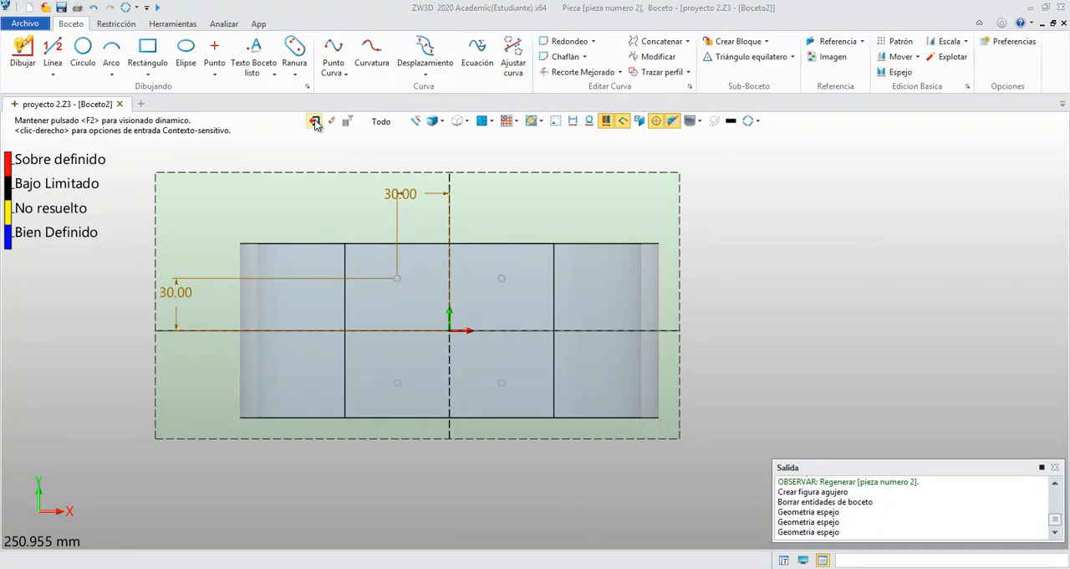
{"action": "left_click", "coordinate": [315, 121]}
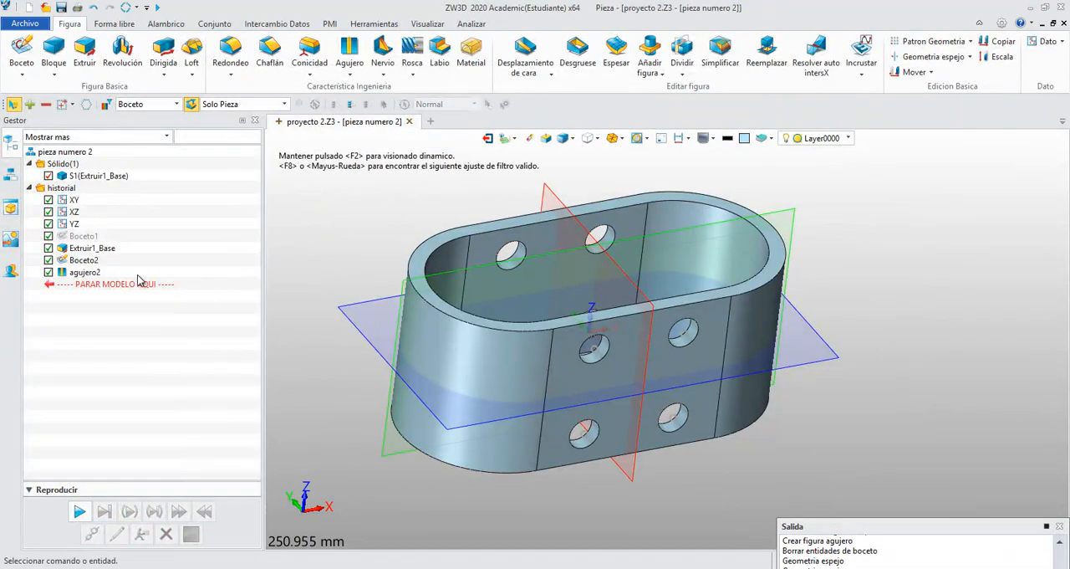
{"action": "mouse_move", "coordinate": [319, 182]}
{"action": "right_mouse_down"}
{"action": "mouse_move", "coordinate": [314, 170]}
{"action": "mouse_move", "coordinate": [301, 179]}
{"action": "mouse_move", "coordinate": [297, 194]}
{"action": "mouse_move", "coordinate": [313, 201]}
{"action": "right_mouse_up"}
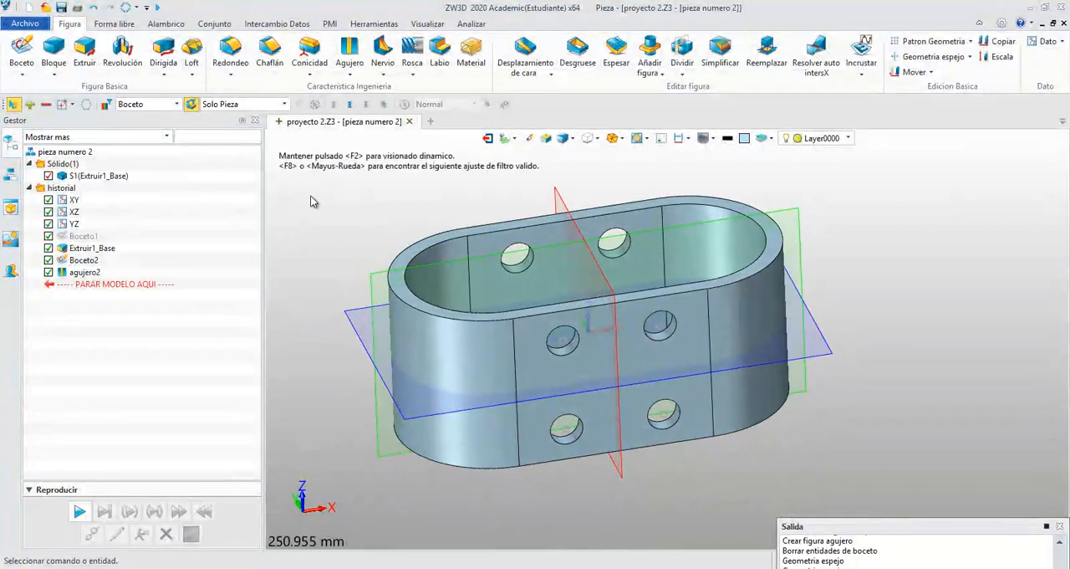
- Edit Boceto2, delete the lower point on the negative-X side, and exit the sketch
{"action": "right_click", "coordinate": [87, 263]}
{"action": "left_click", "coordinate": [92, 249]}
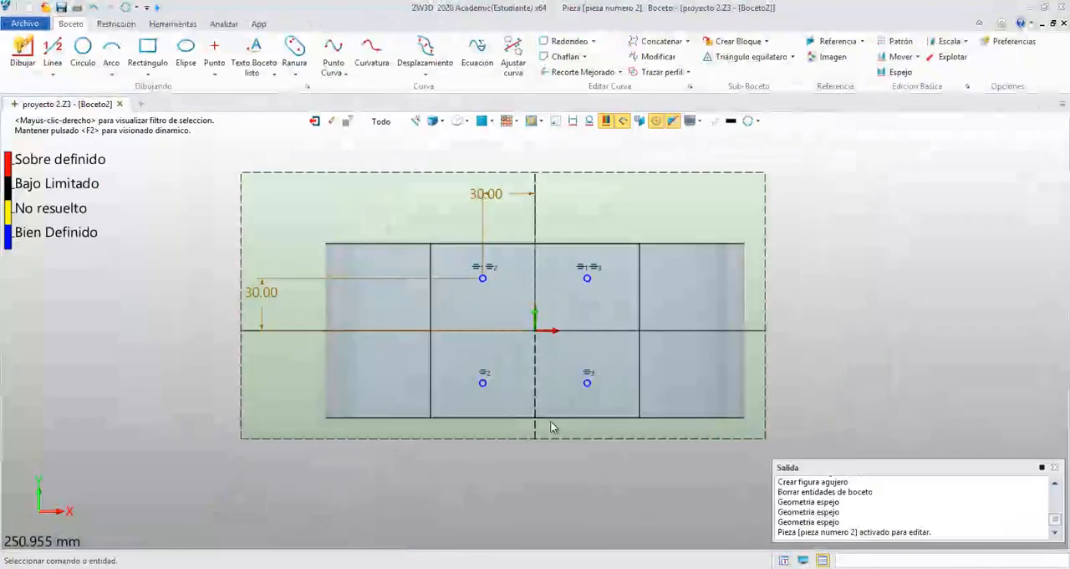
{"action": "right_click", "coordinate": [485, 389]}
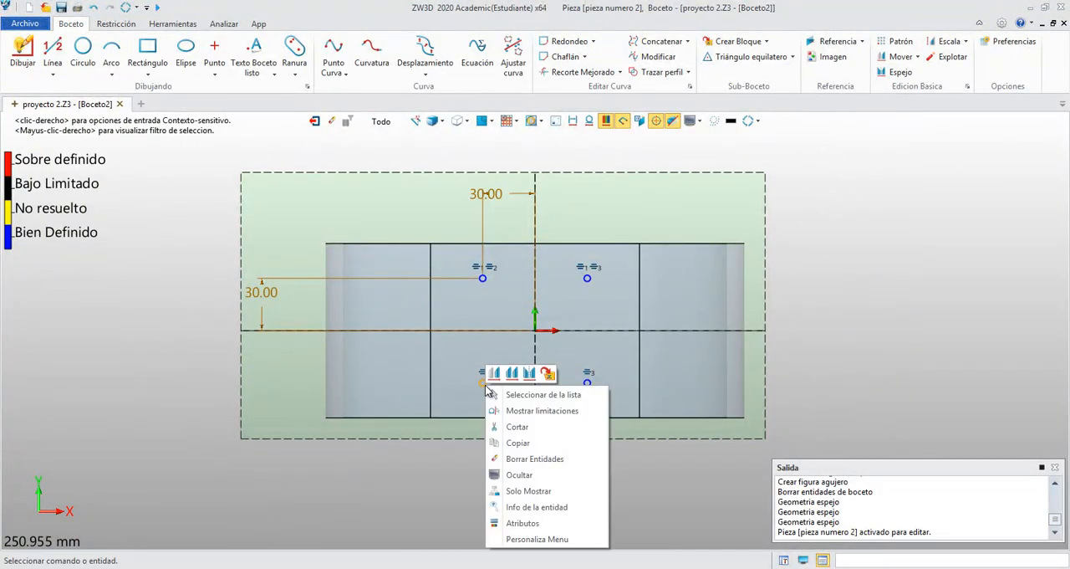
{"action": "left_click", "coordinate": [521, 457]}
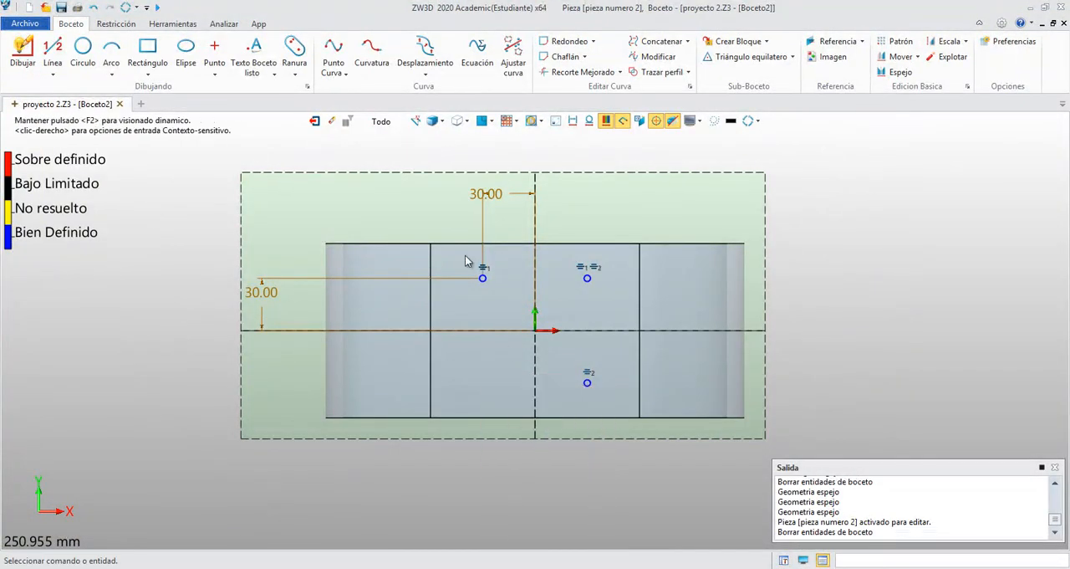
{"action": "left_click", "coordinate": [315, 121]}
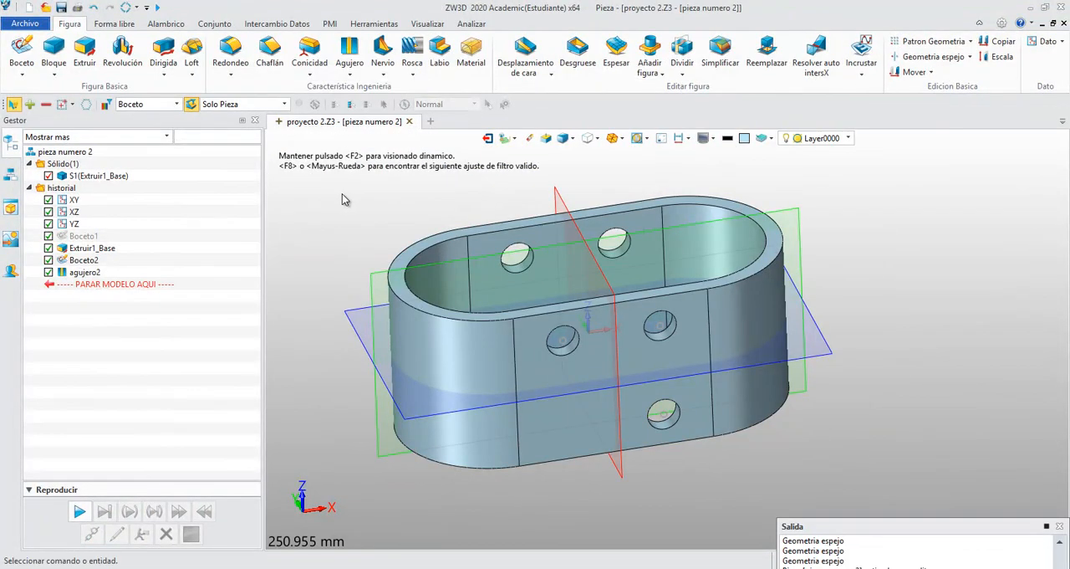
- Edit Boceto2, add sketch points at -30,0 and -30,-30 aligned with the existing points, and exit the sketch
{"action": "right_click", "coordinate": [100, 260]}
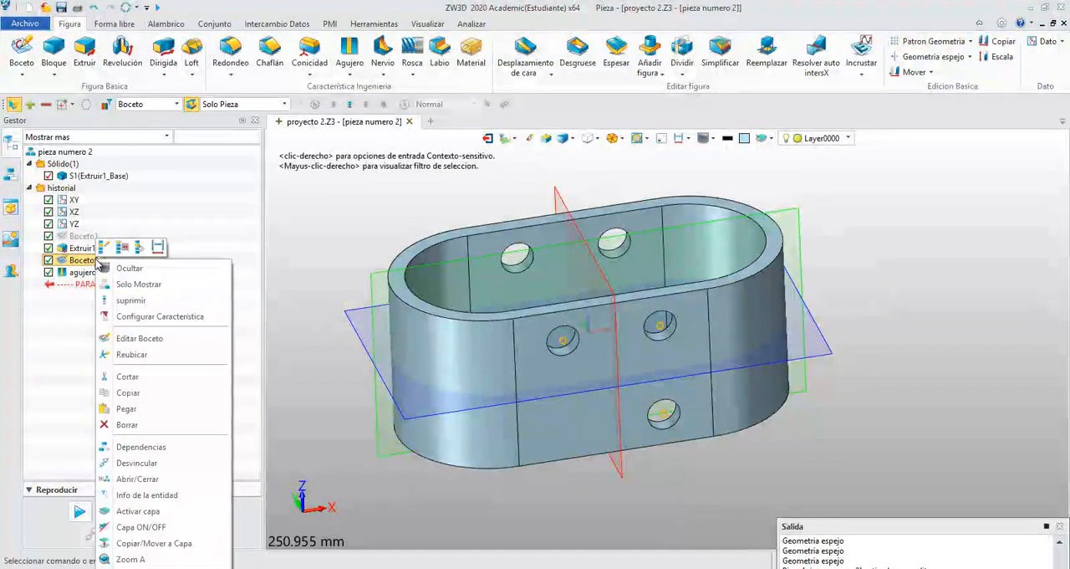
{"action": "left_click", "coordinate": [104, 248]}
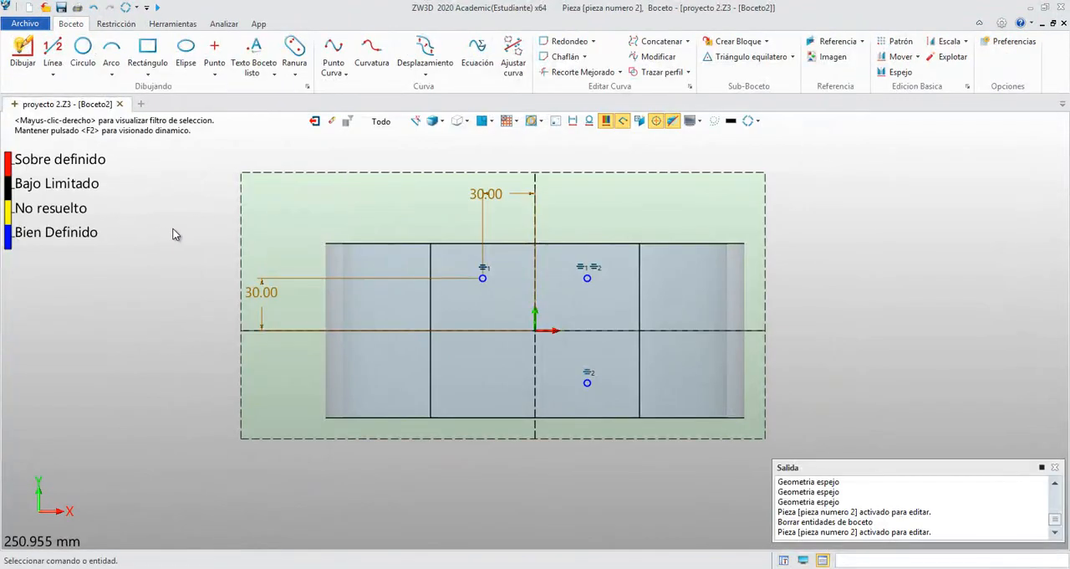
{"action": "left_click", "coordinate": [214, 51]}
{"action": "scroll", "coordinate": [423, 349], "scroll_direction": "up", "scroll_amount": 3}
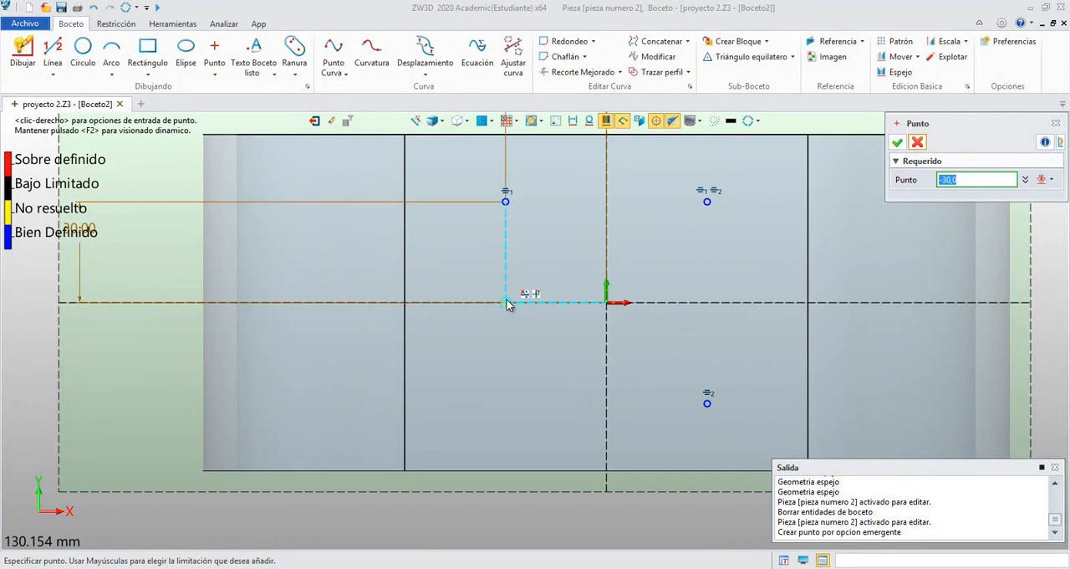
{"action": "left_click", "coordinate": [506, 302]}
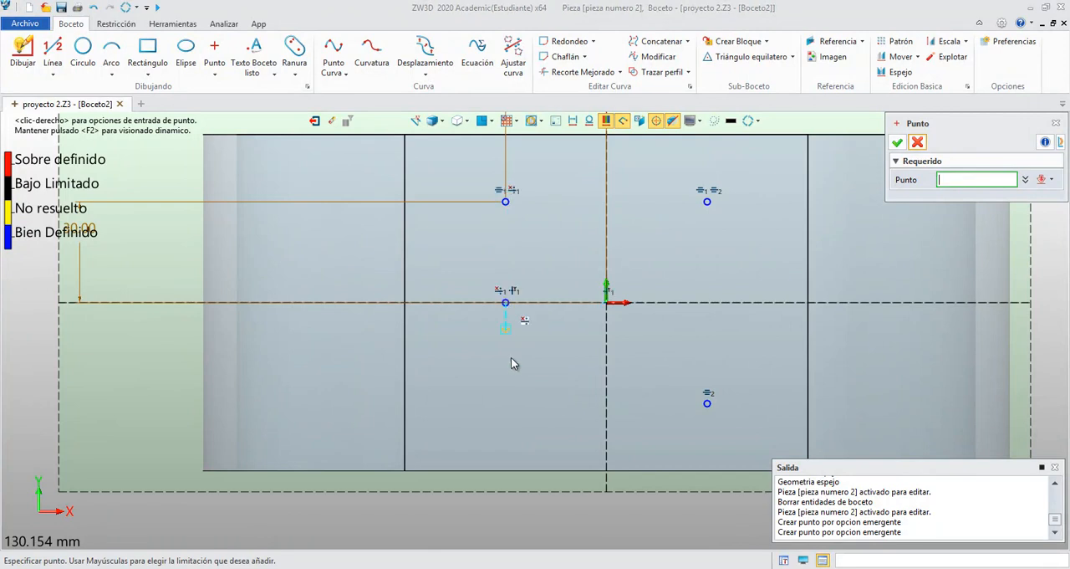
{"action": "left_click", "coordinate": [510, 407]}
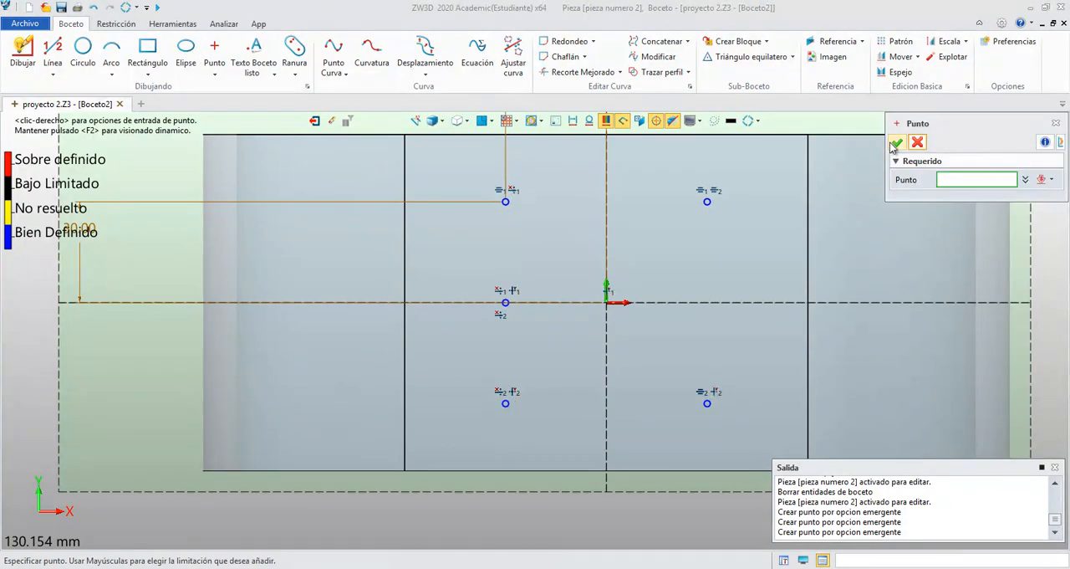
{"action": "left_click", "coordinate": [899, 144]}
{"action": "left_click", "coordinate": [315, 121]}
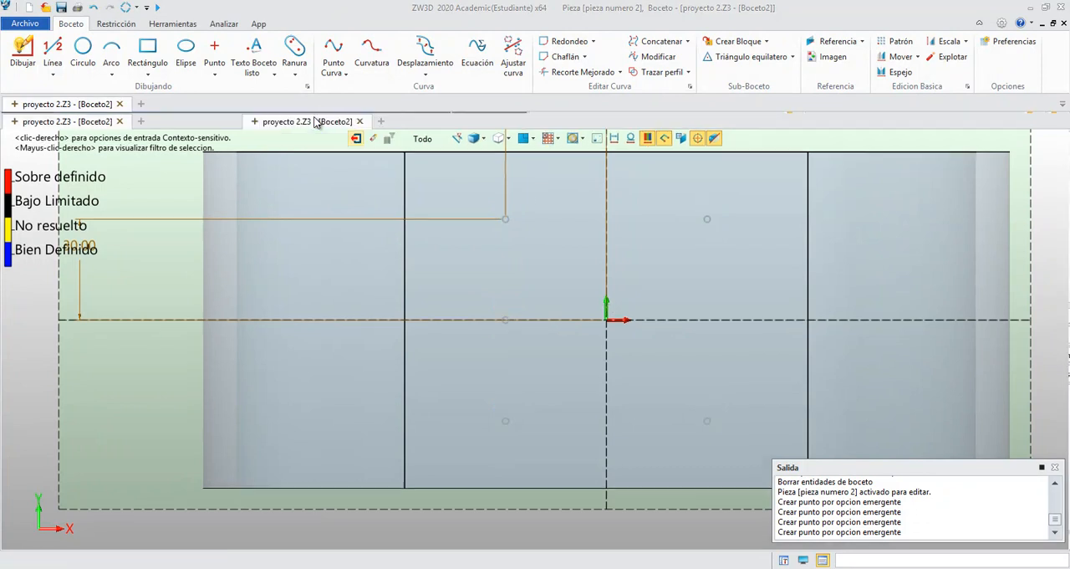
{"action": "mouse_move", "coordinate": [443, 215]}
{"action": "middle_mouse_down"}
{"action": "mouse_move", "coordinate": [432, 230]}
{"action": "mouse_move", "coordinate": [444, 211]}
{"action": "middle_mouse_up"}
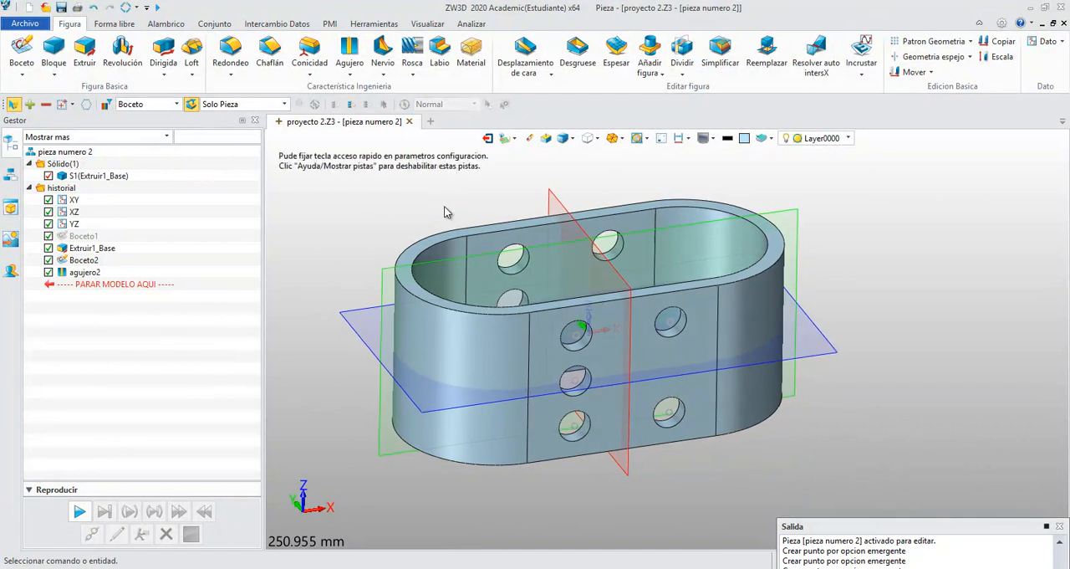
- Edit Boceto2, set the horizontal distance from the upper point to the vertical axis to 45 mm, and exit the sketch
{"action": "double_click", "coordinate": [91, 261]}
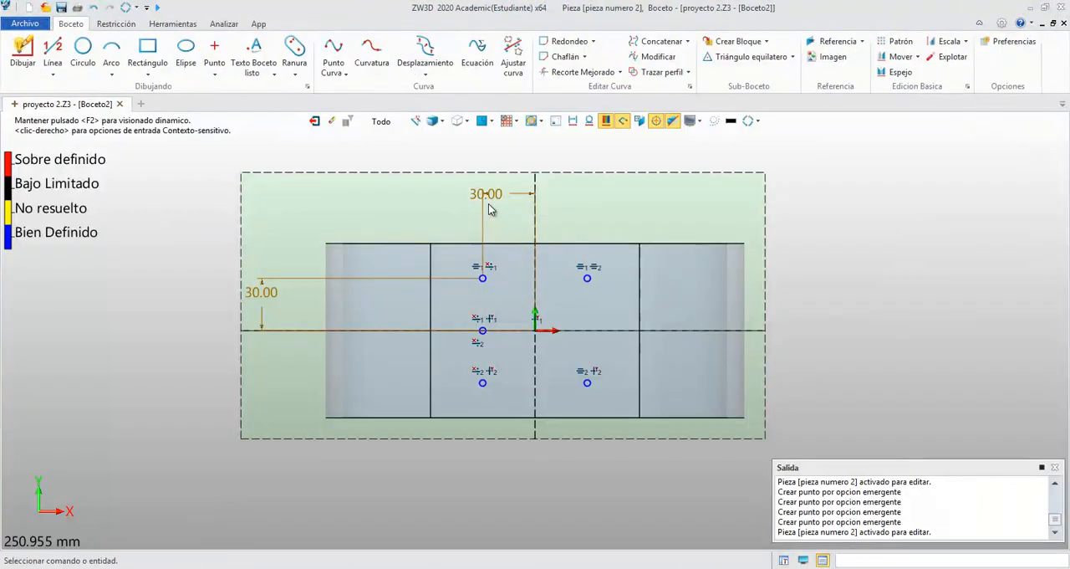
{"action": "double_click", "coordinate": [497, 198]}
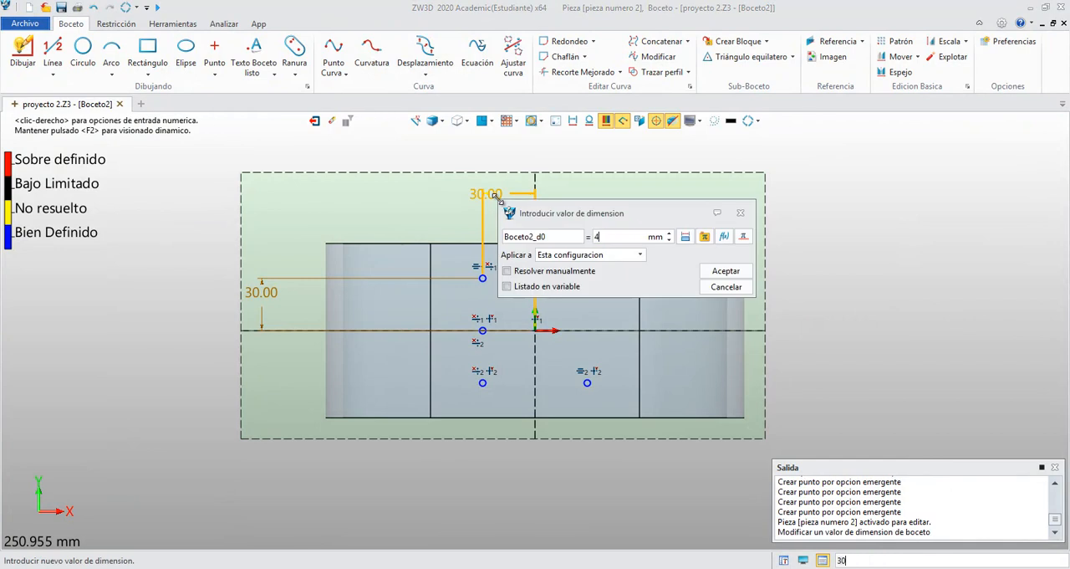
{"action": "type", "text": "45"}
{"action": "key", "text": "Return"}
{"action": "left_click", "coordinate": [314, 120]}
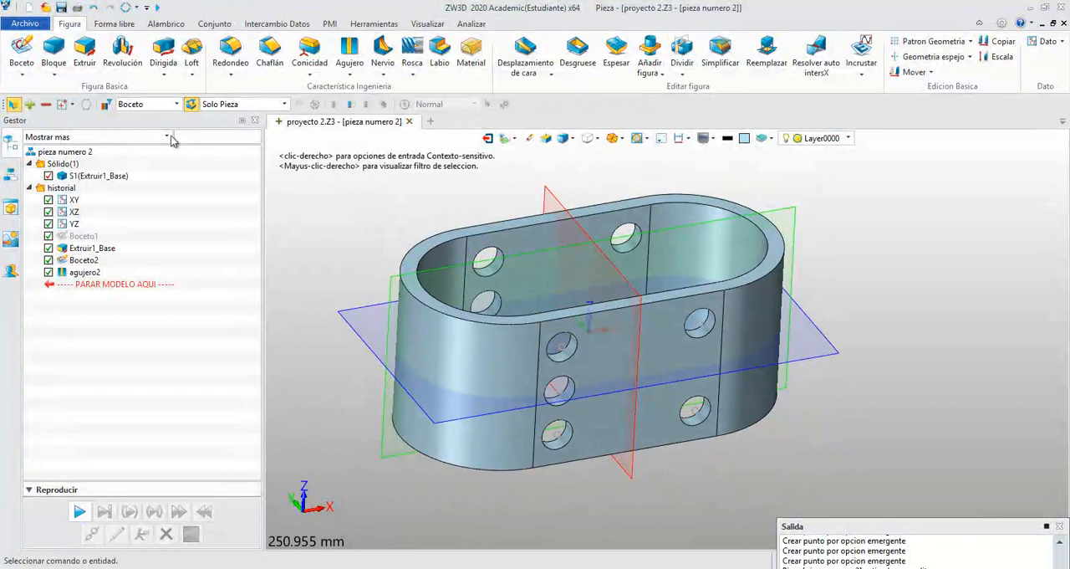
- Create a simple hole, 20 mm in diameter and 135 mm deep, at the midpoint of the rounded top edge at the negative-X end
{"action": "left_click", "coordinate": [349, 50]}
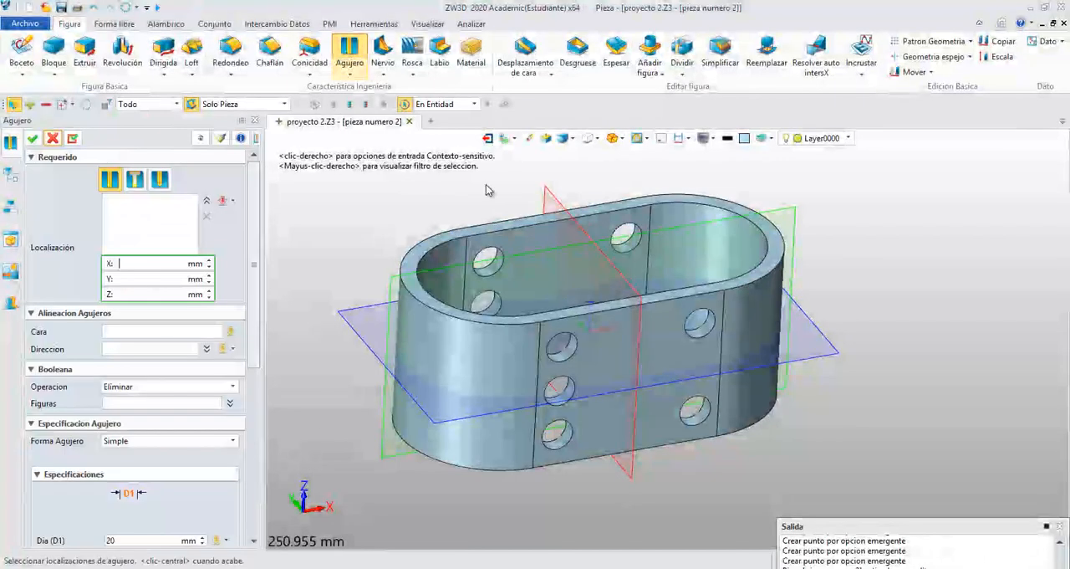
{"action": "left_click", "coordinate": [206, 201]}
{"action": "left_click", "coordinate": [224, 202]}
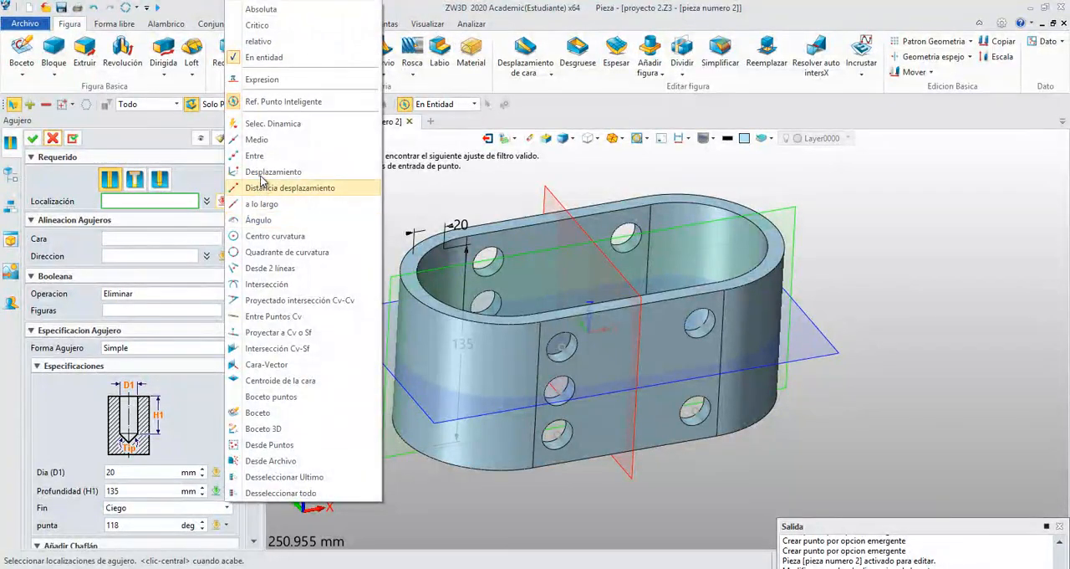
{"action": "left_click", "coordinate": [257, 140]}
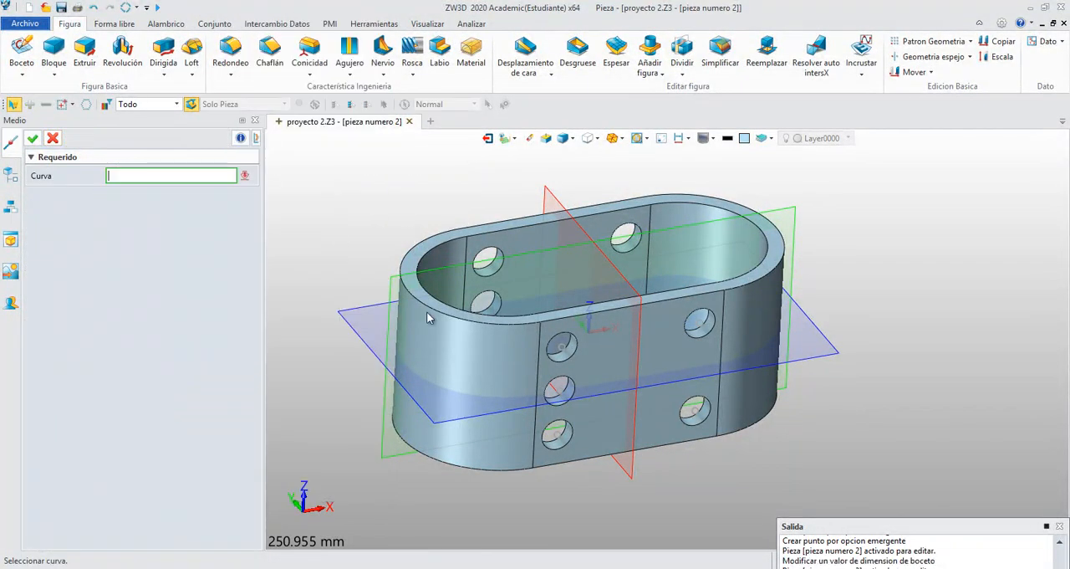
{"action": "left_click", "coordinate": [422, 304]}
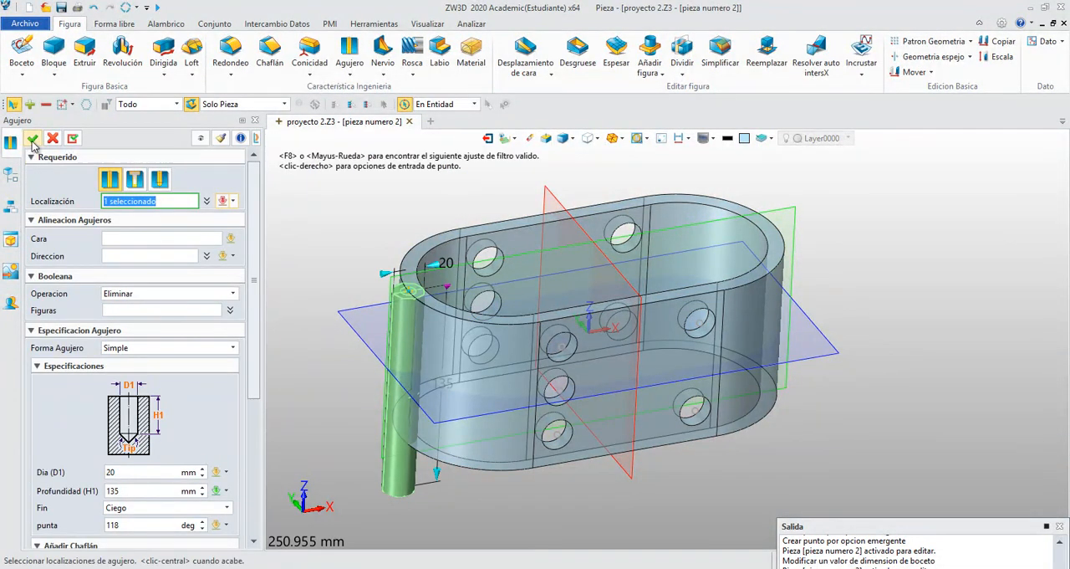
{"action": "left_click", "coordinate": [32, 138]}
- Redefine agujero3 so that the hole's direction follows the X axis (1,0,0)
{"action": "right_click", "coordinate": [95, 286]}
{"action": "left_click", "coordinate": [99, 273]}
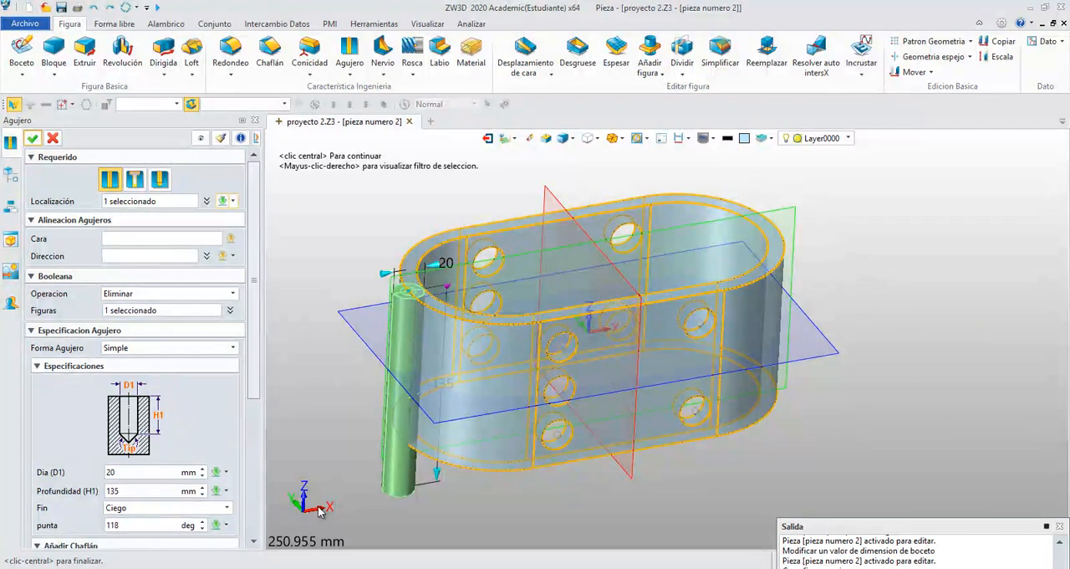
{"action": "left_click", "coordinate": [123, 256]}
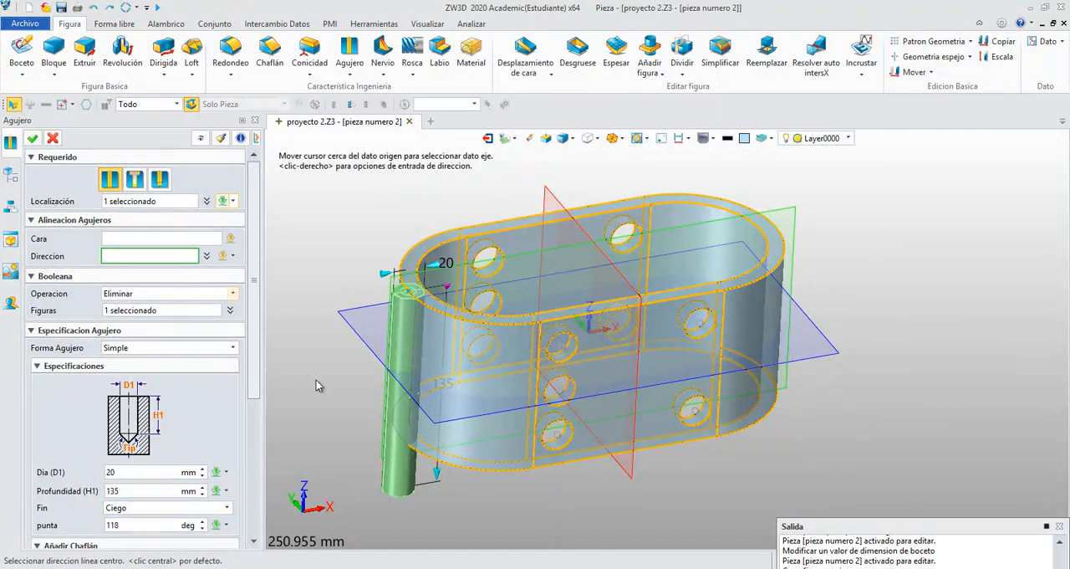
{"action": "left_click", "coordinate": [325, 510]}
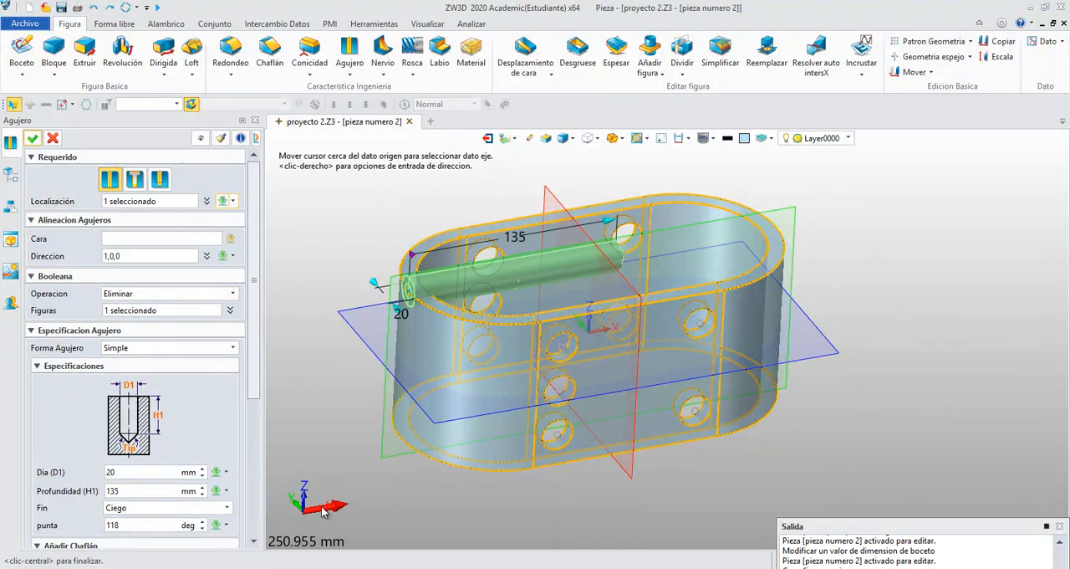
{"action": "left_click", "coordinate": [33, 138]}
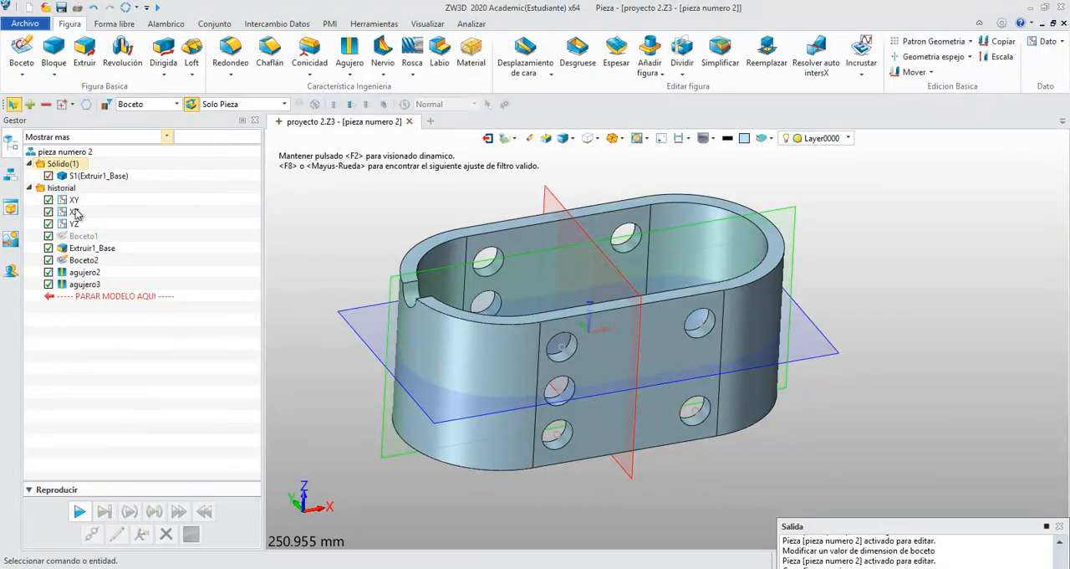
- Redefine agujero3 with a depth of 254 mm and a diameter of 30 mm so it cuts through both rounded ends
{"action": "right_click", "coordinate": [94, 284]}
{"action": "left_click", "coordinate": [101, 270]}
{"action": "left_click_drag", "start_coordinate": [610, 227], "coordinate": [793, 208]}
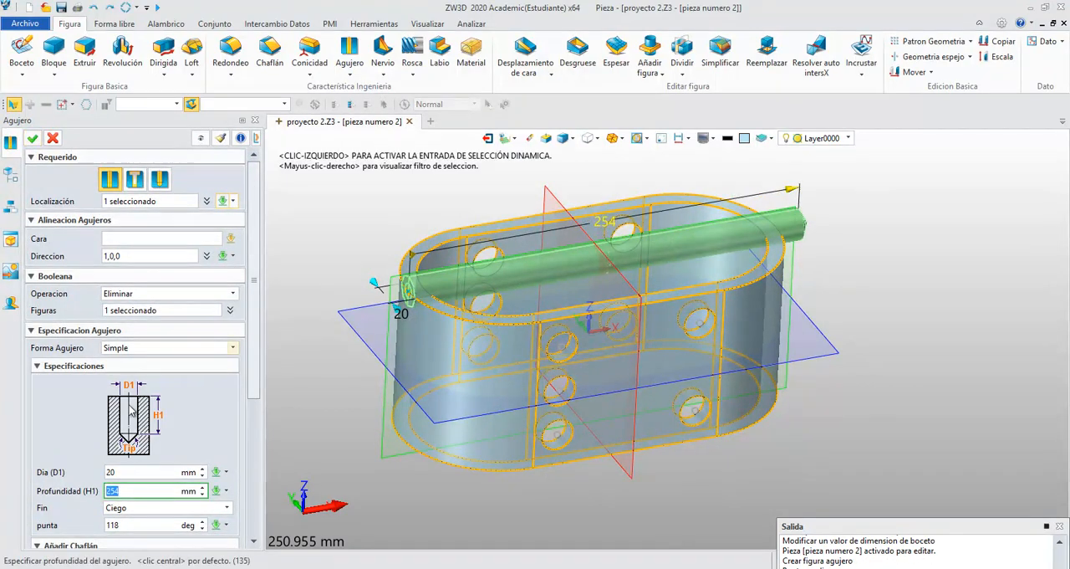
{"action": "left_click", "coordinate": [127, 475]}
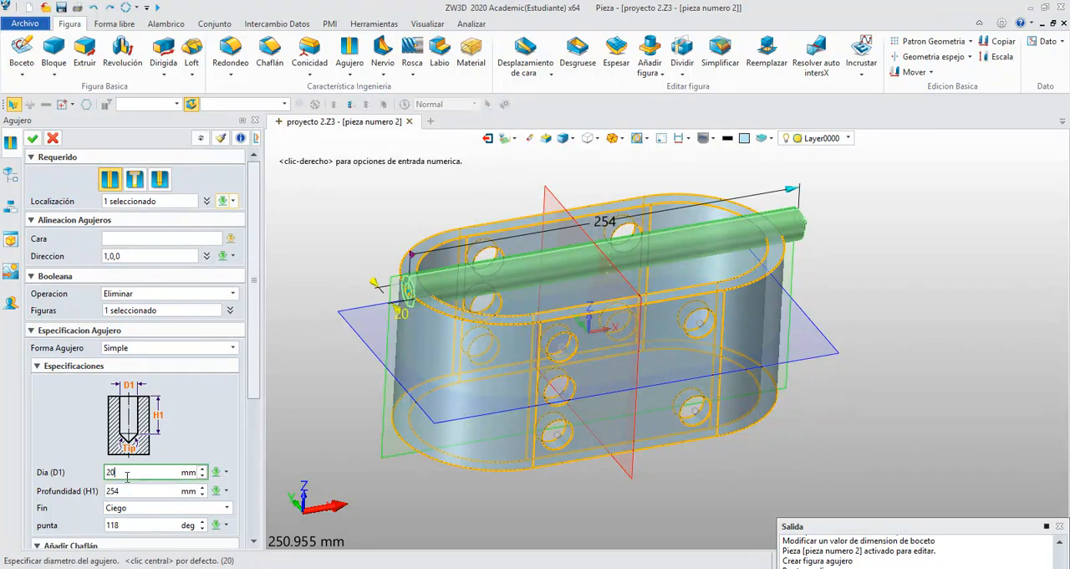
{"action": "scroll", "coordinate": [127, 475], "scroll_direction": "up", "scroll_amount": 10}
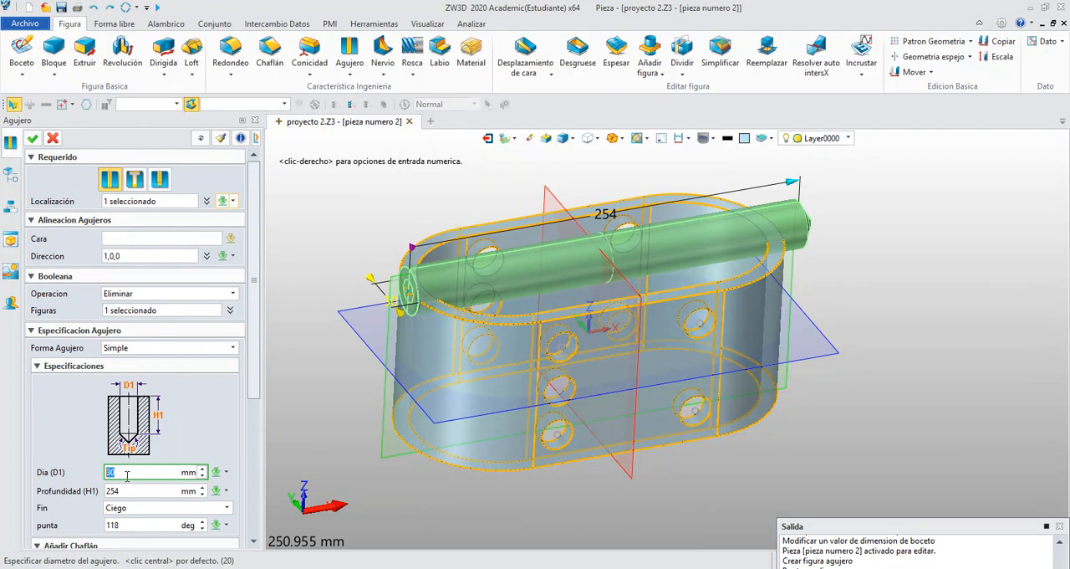
{"action": "scroll", "coordinate": [127, 476], "scroll_direction": "down", "scroll_amount": 5}
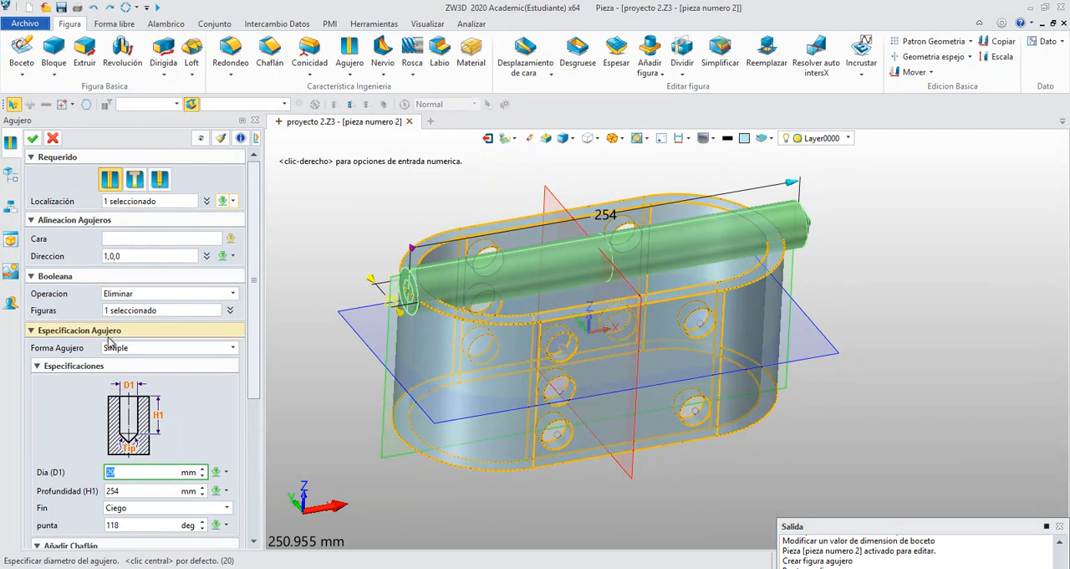
{"action": "scroll", "coordinate": [131, 471], "scroll_direction": "up", "scroll_amount": 1}
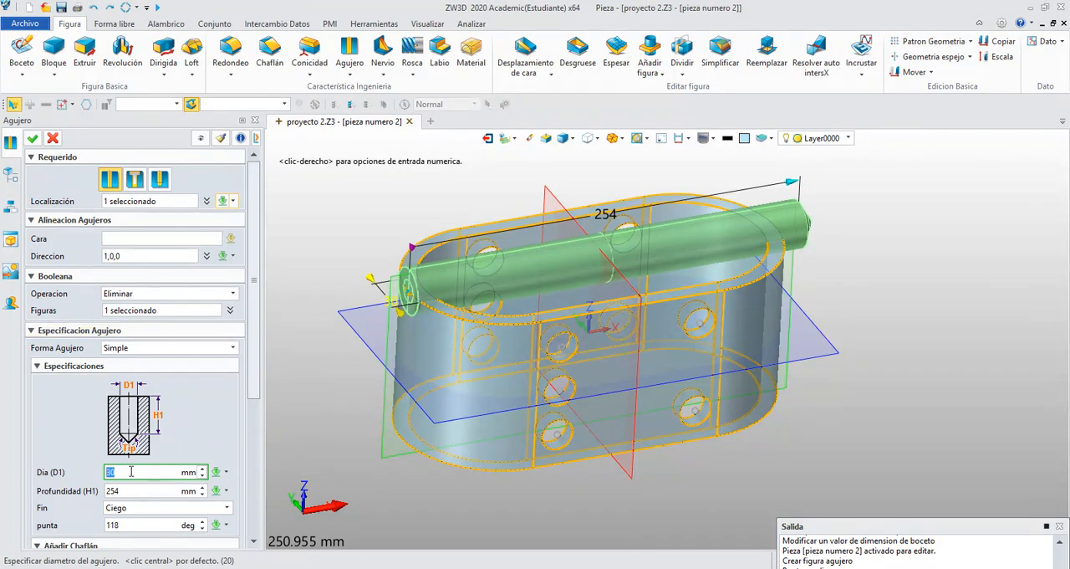
{"action": "left_click", "coordinate": [33, 138]}
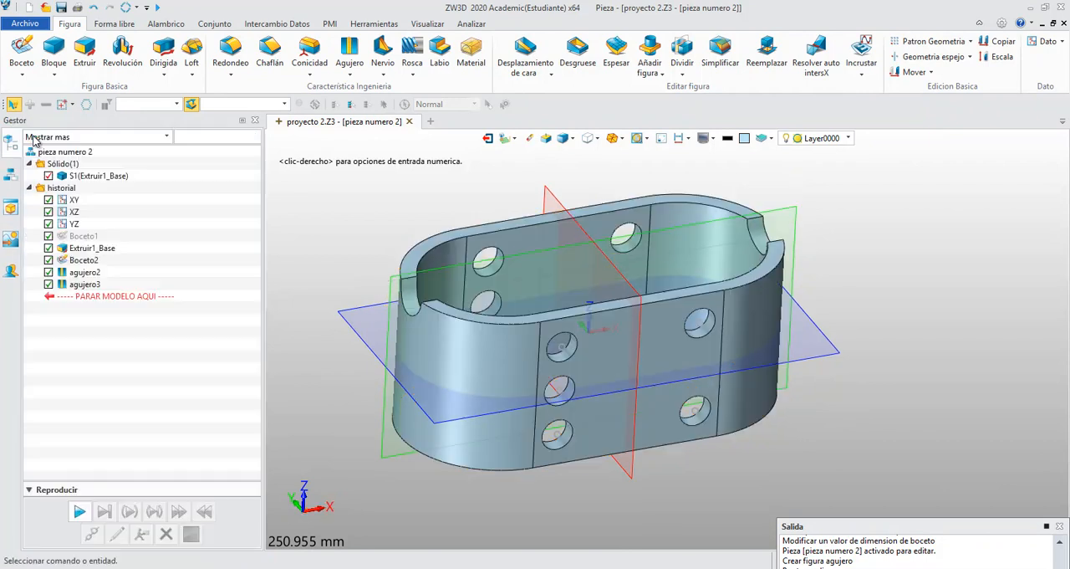
{"action": "right_click_drag", "start_coordinate": [514, 251], "coordinate": [390, 274]}
{"action": "right_click_drag", "start_coordinate": [462, 324], "coordinate": [457, 244]}
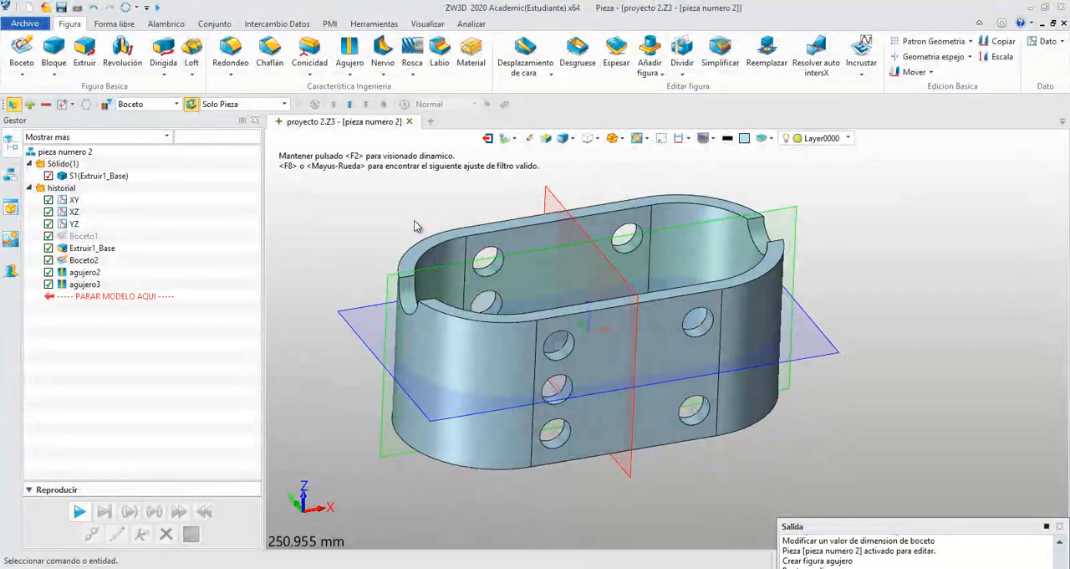